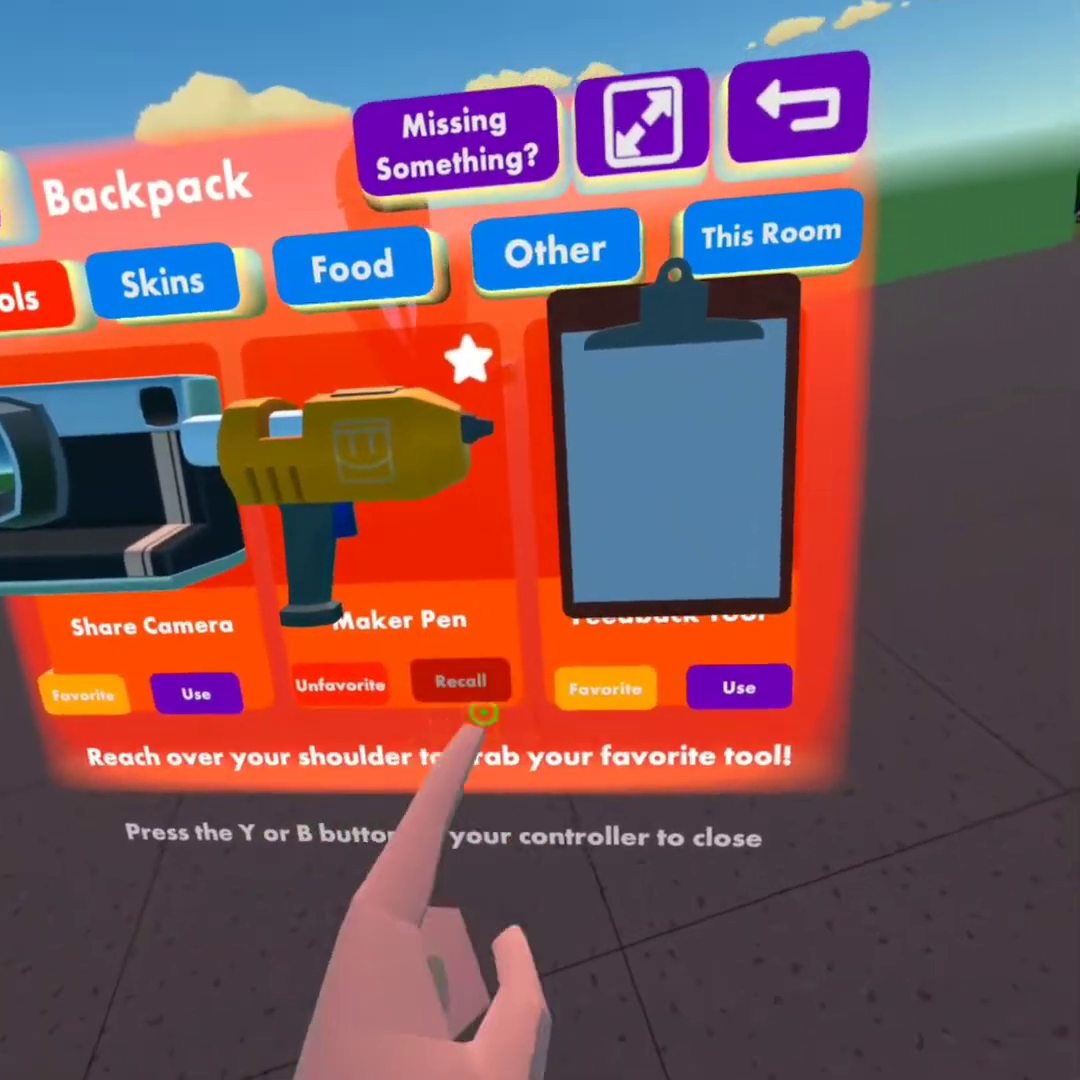
Step: Wire the separate parts of the character to the animation gizmo with the Maker Pen's Wire tool
click(510, 648)
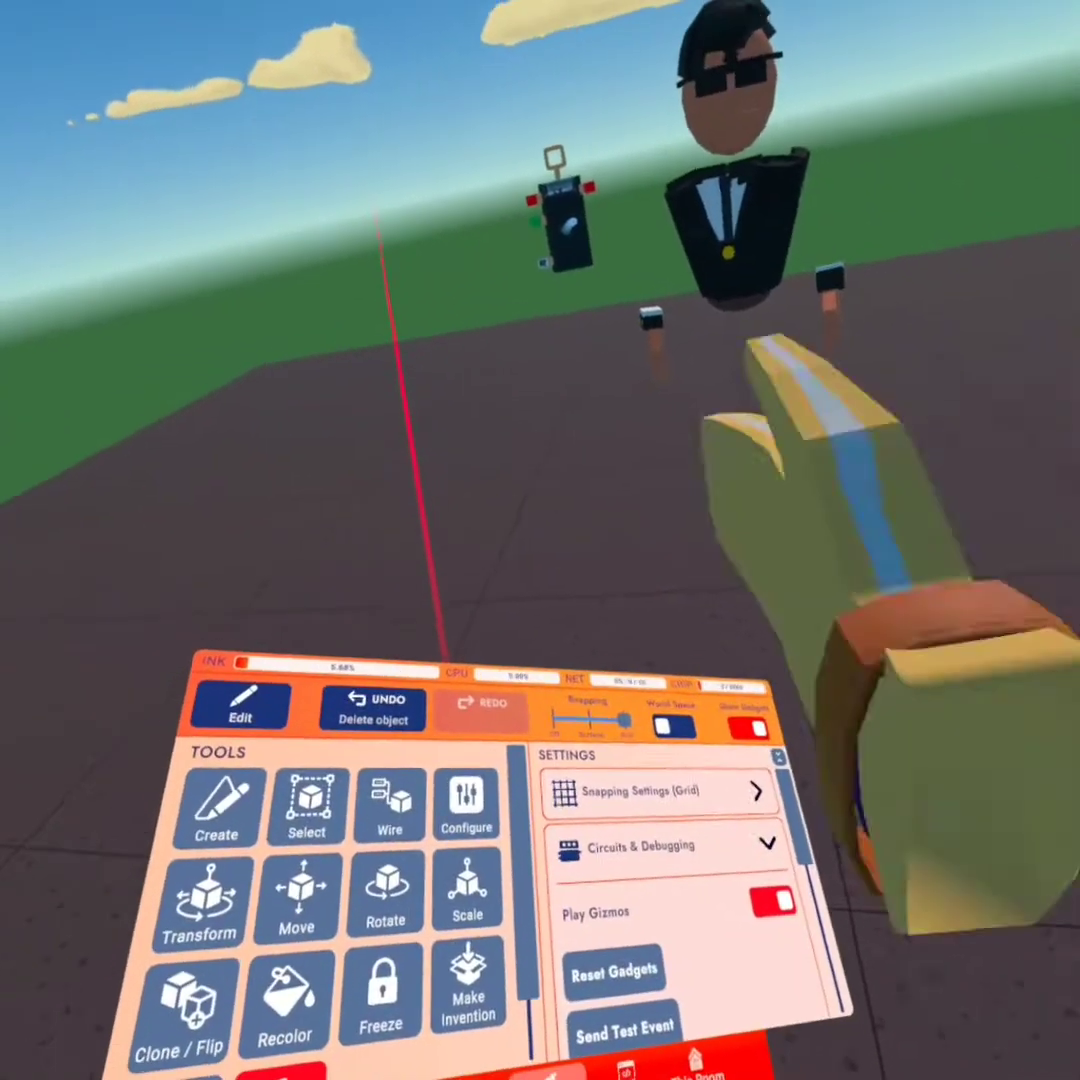
click(390, 800)
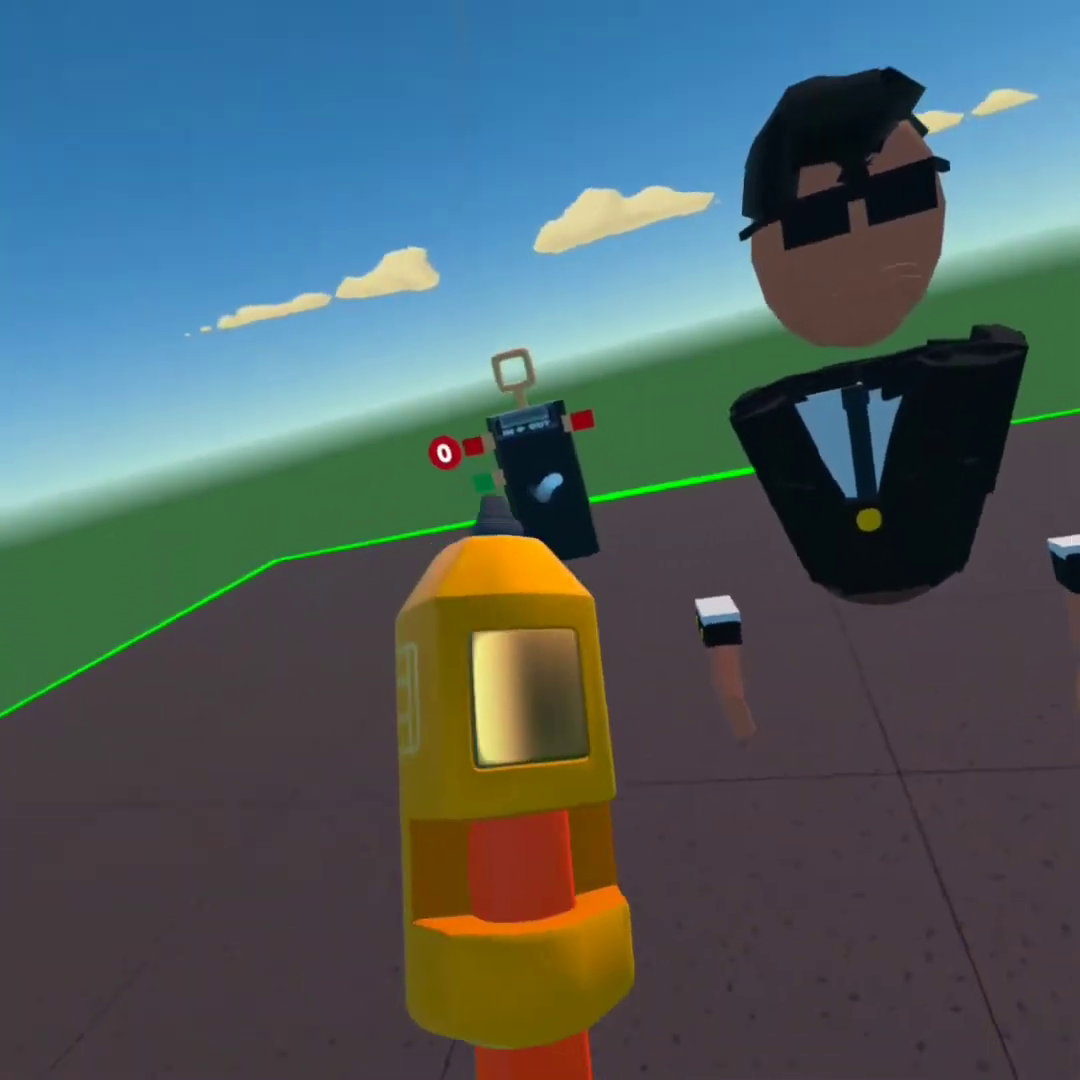
click(374, 687)
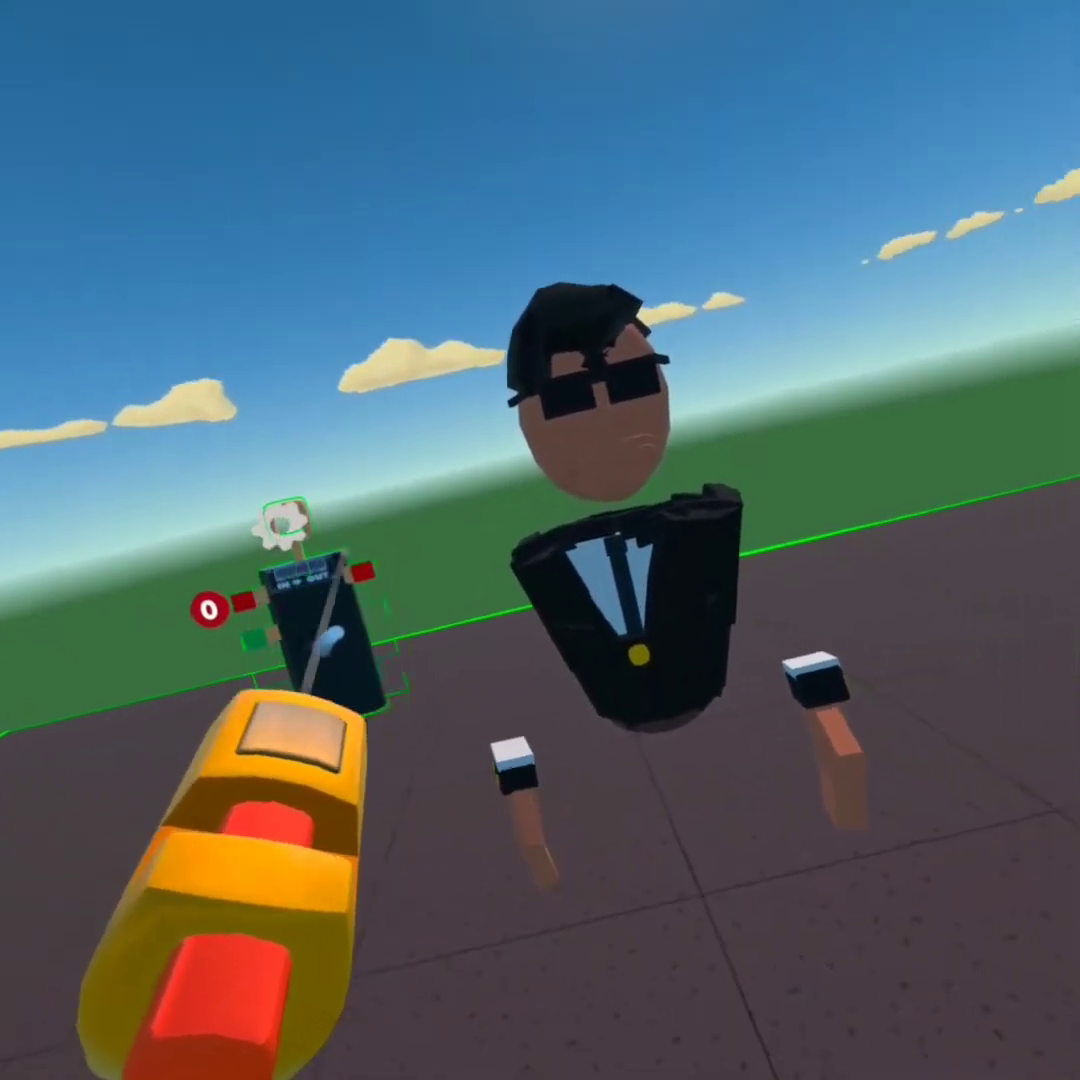
drag(283, 523, 574, 574)
drag(352, 535, 516, 624)
drag(455, 530, 511, 525)
drag(236, 600, 505, 578)
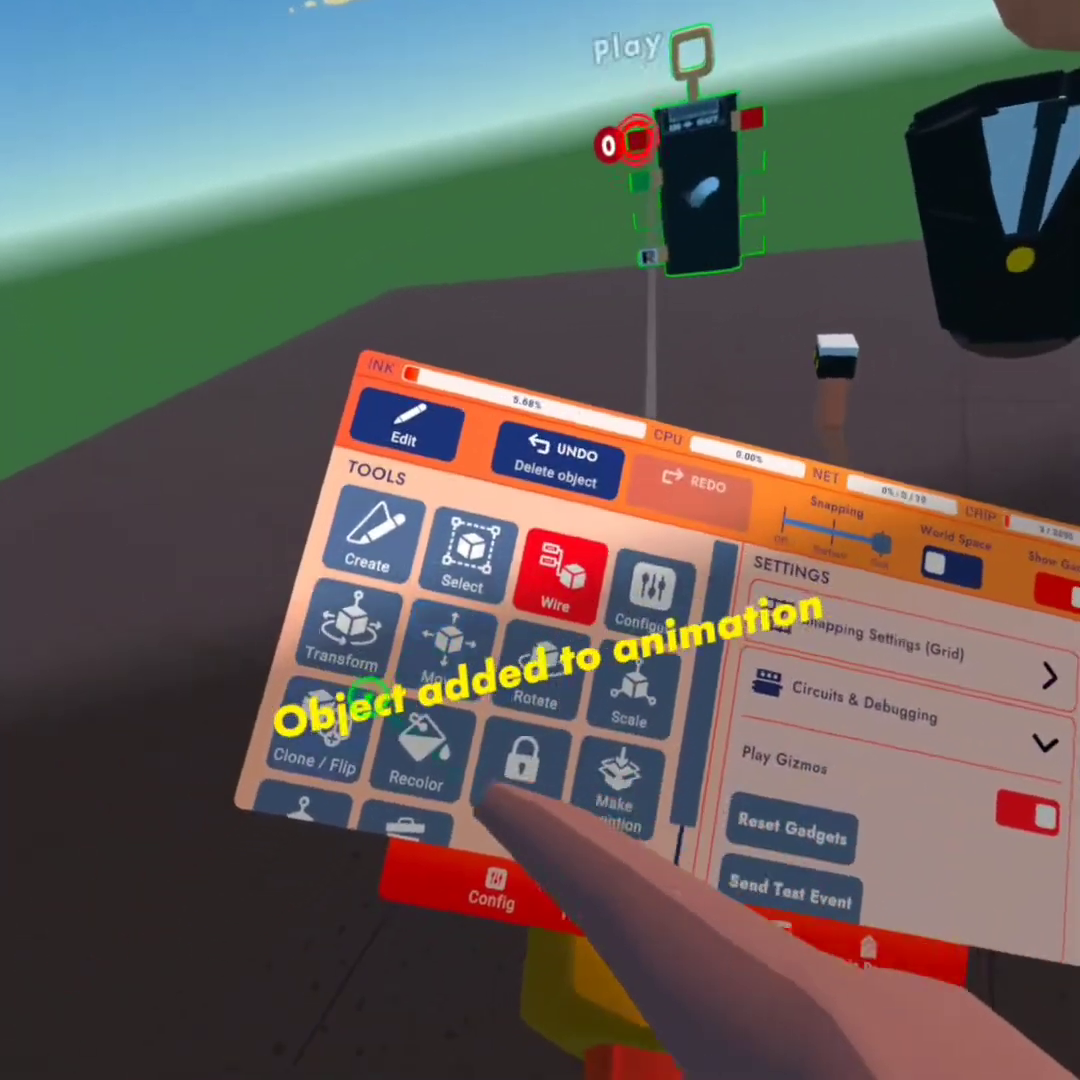
Step: Add a keyframe at 1.0 to the gizmo's animation and pose the character's hand raised beside the head
scroll(337, 692, down, 2)
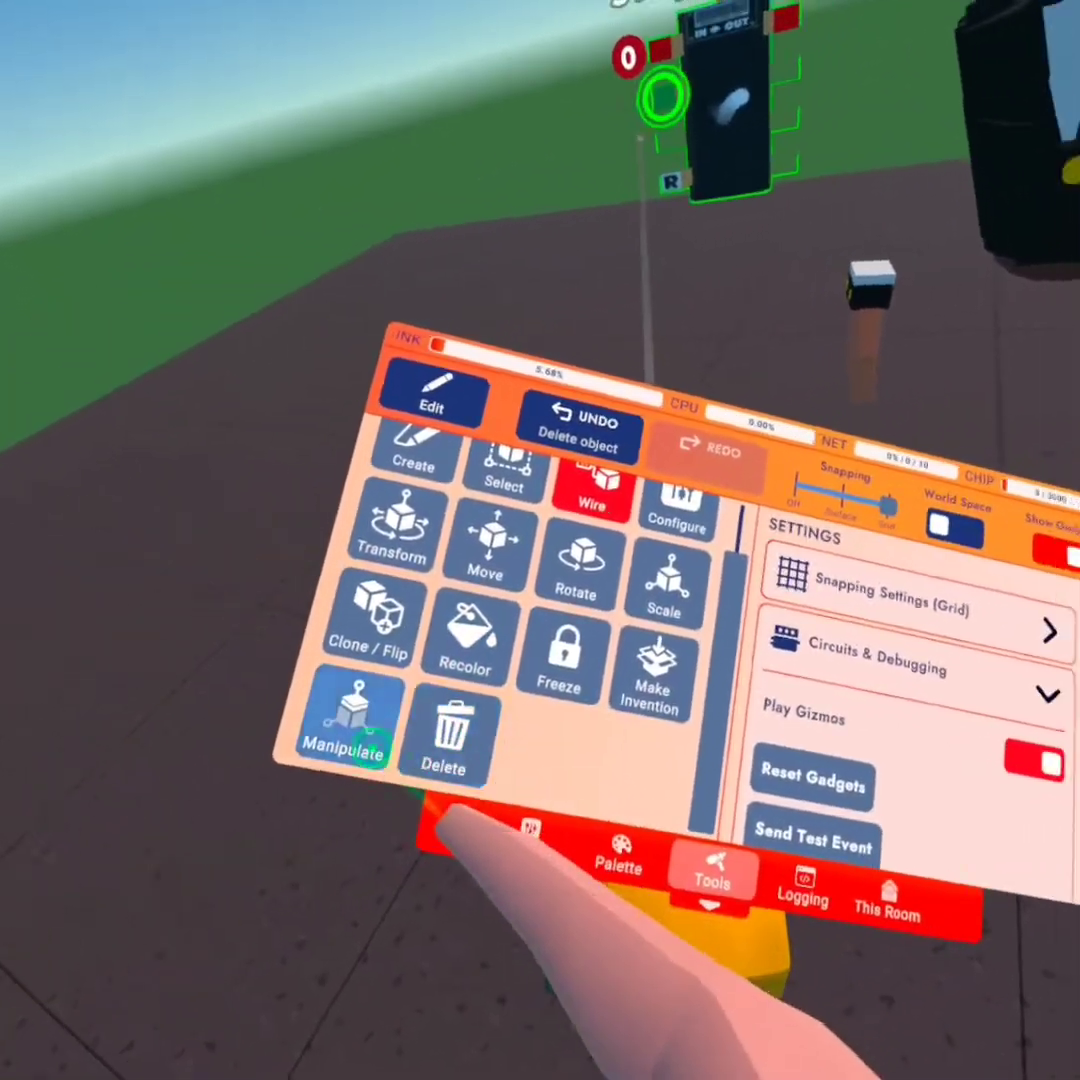
scroll(371, 748, up, 2)
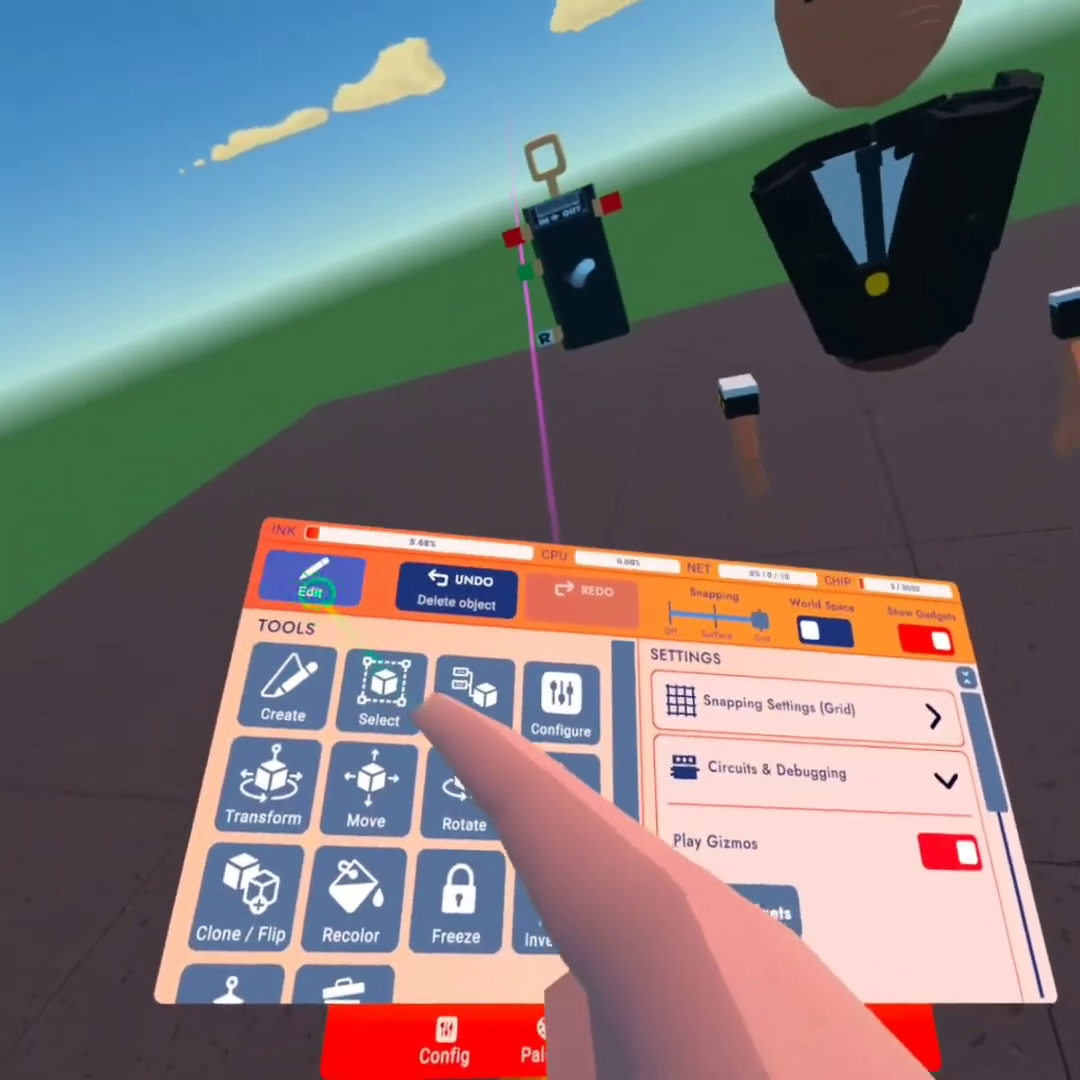
click(577, 303)
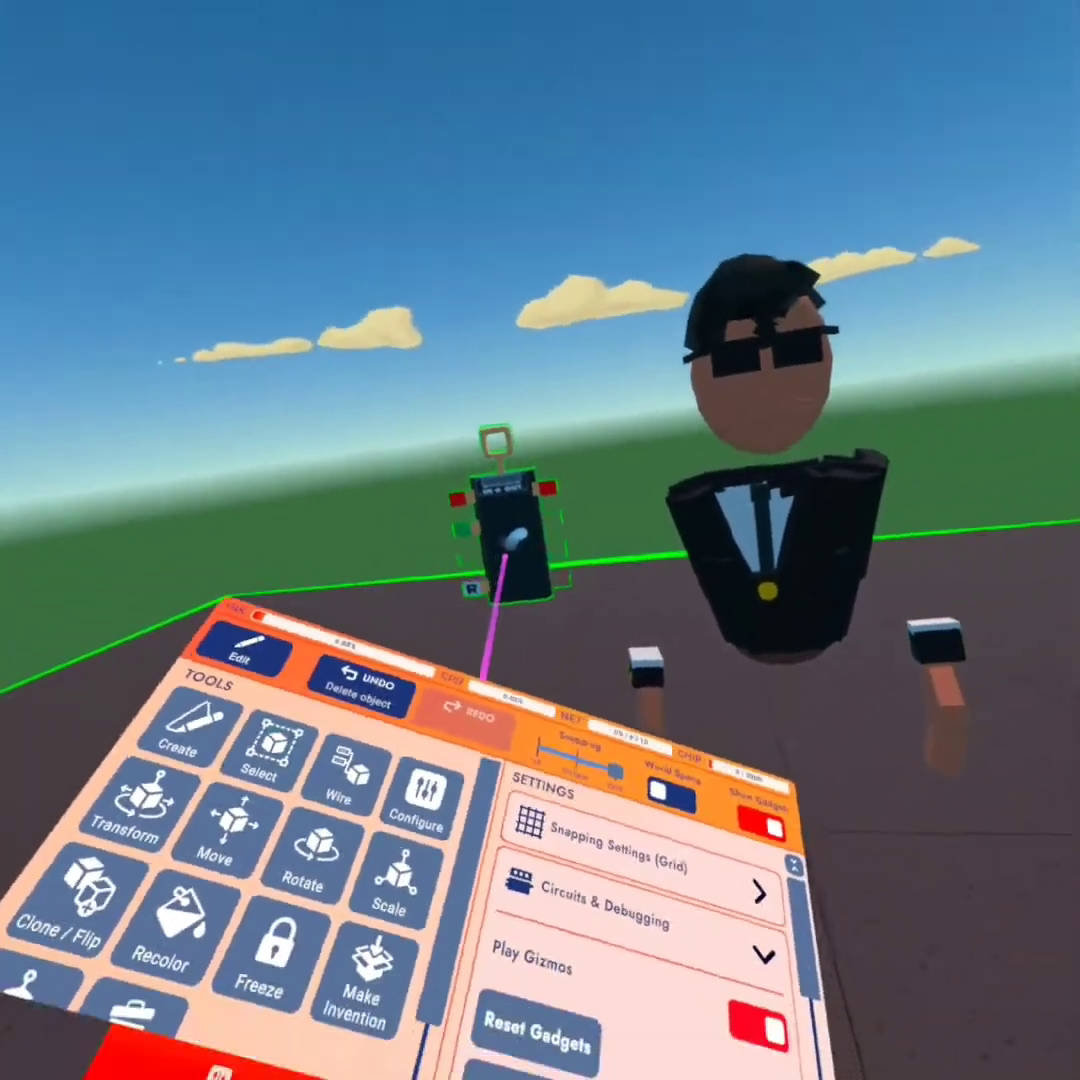
click(505, 548)
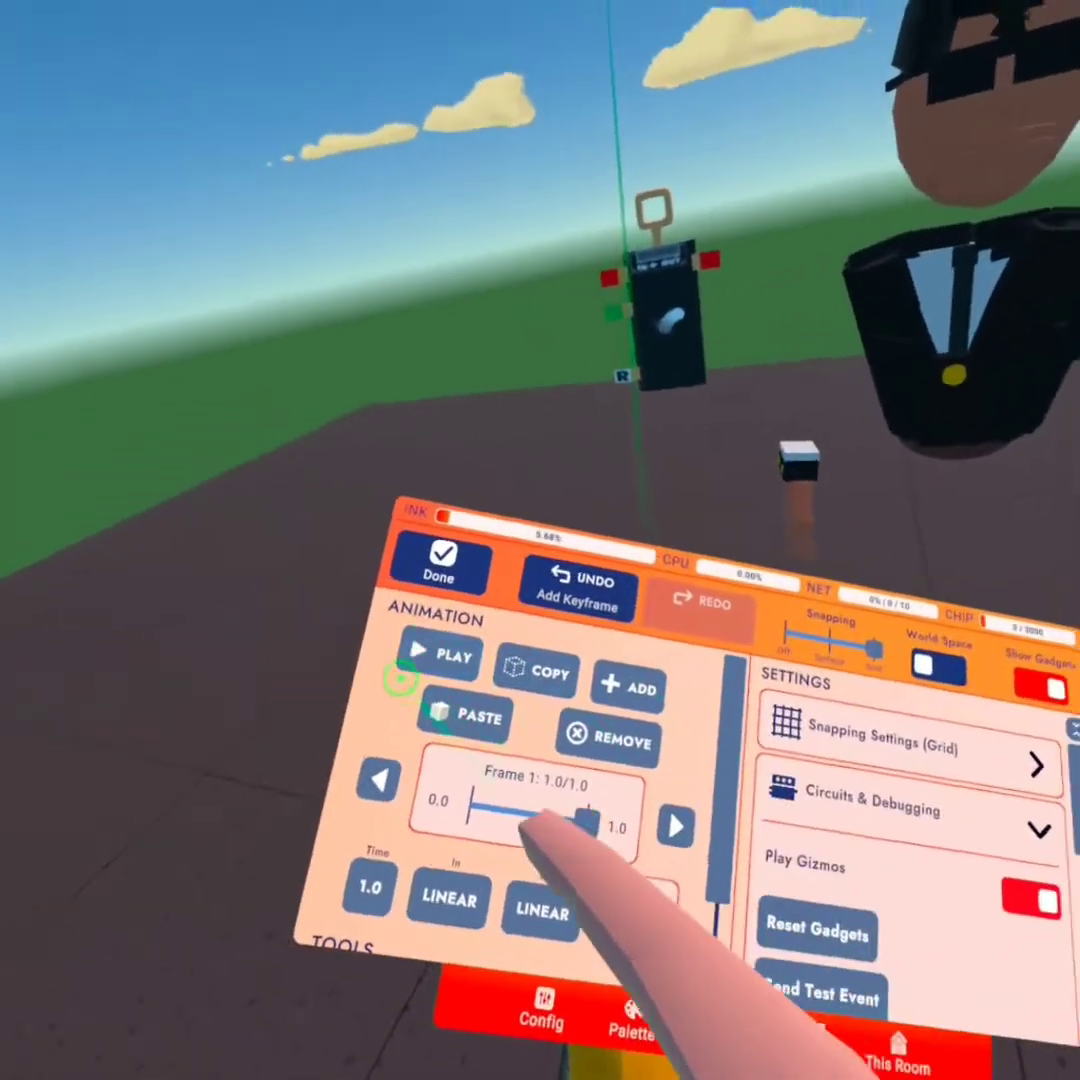
key(Escape)
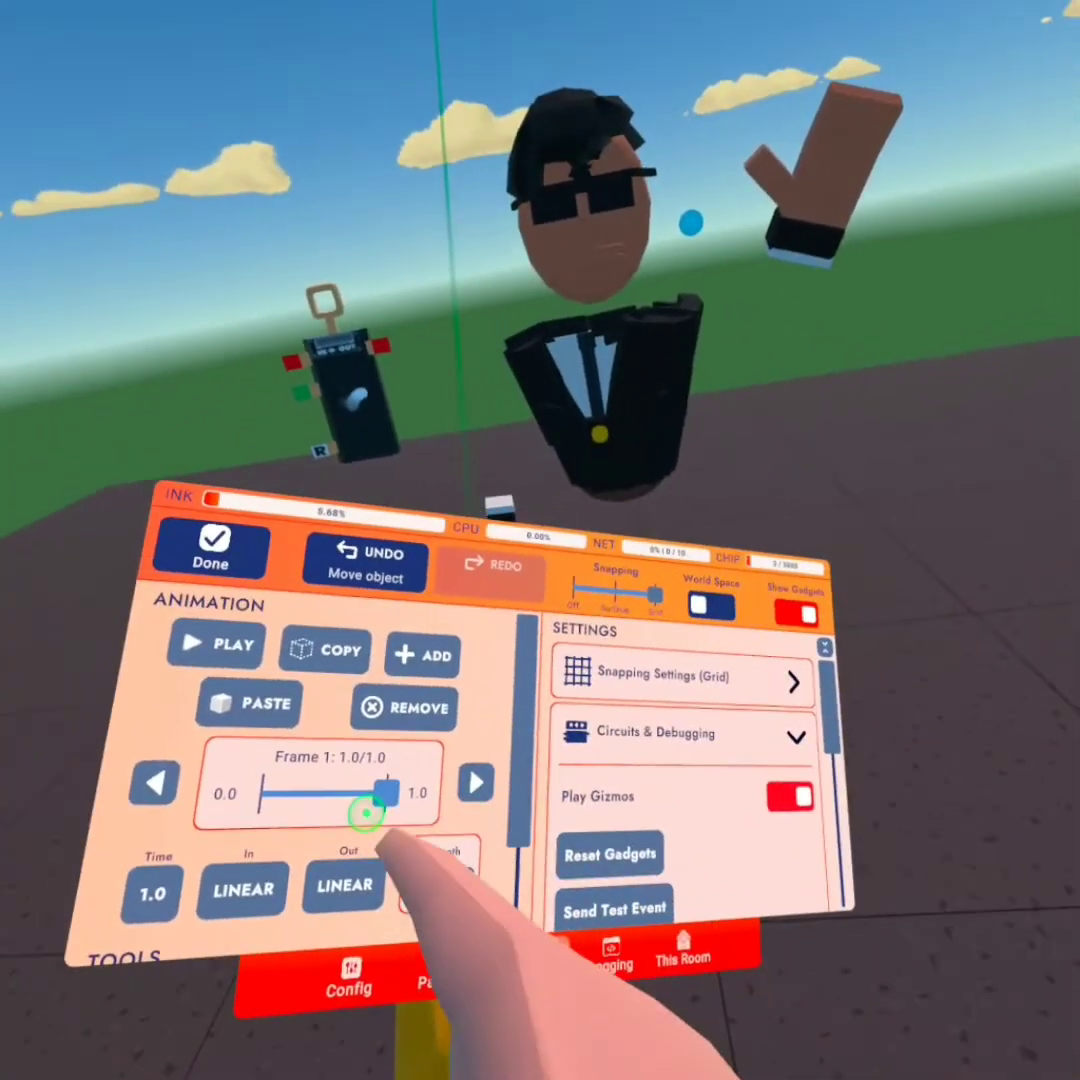
Step: Scrub and play the animation between 0.0 and 1.0 to preview the hand rising, and stop the playback
drag(366, 815, 260, 771)
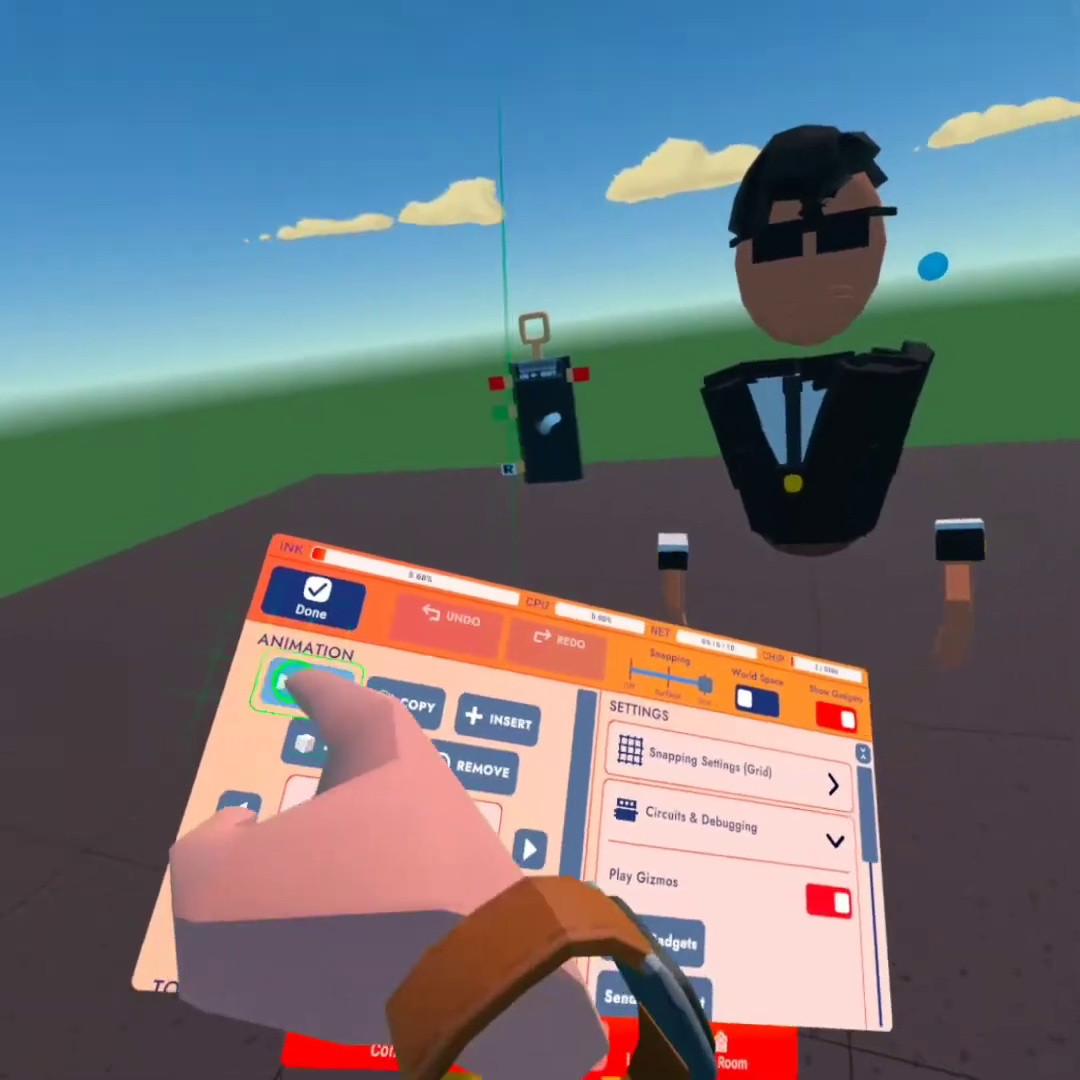
click(323, 585)
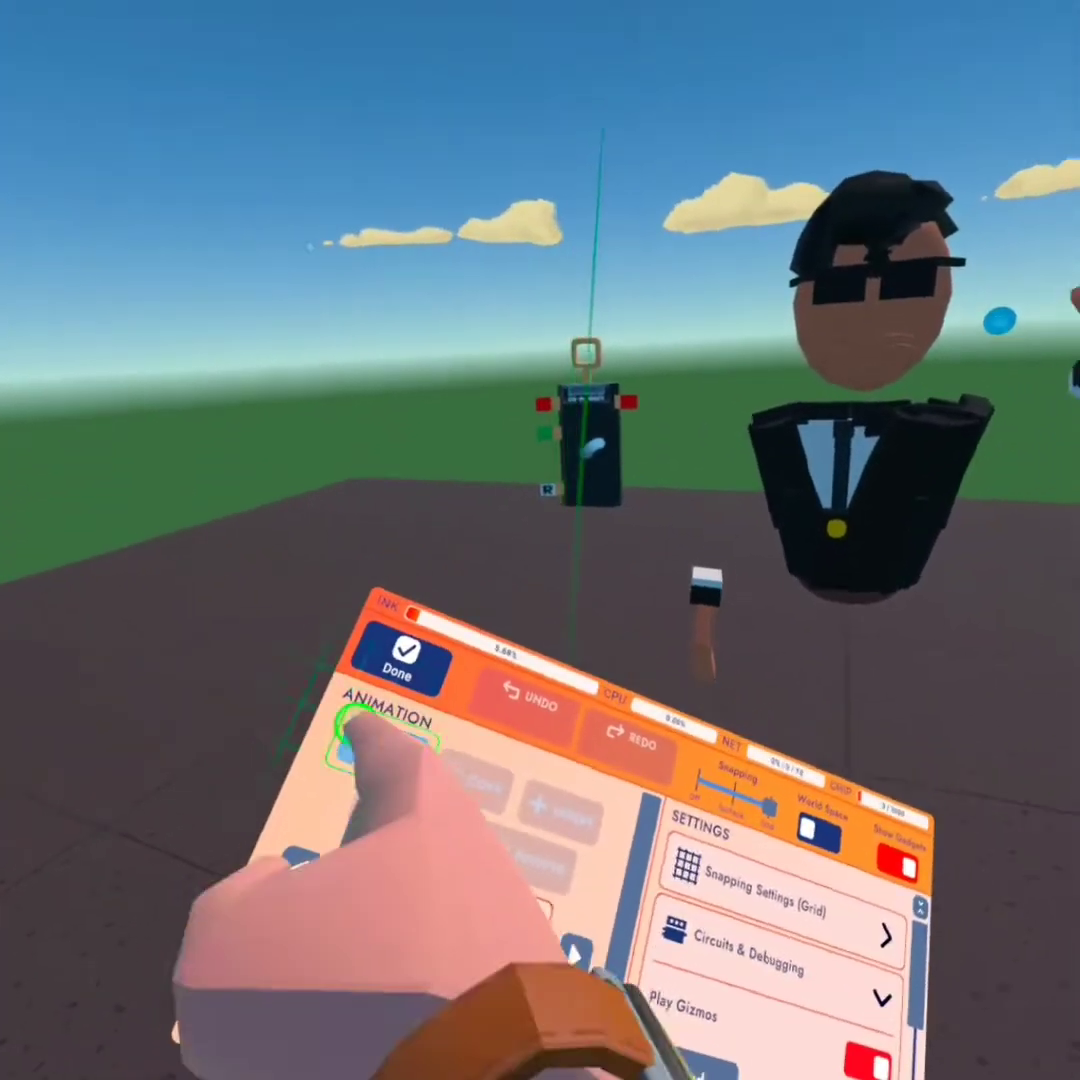
click(354, 730)
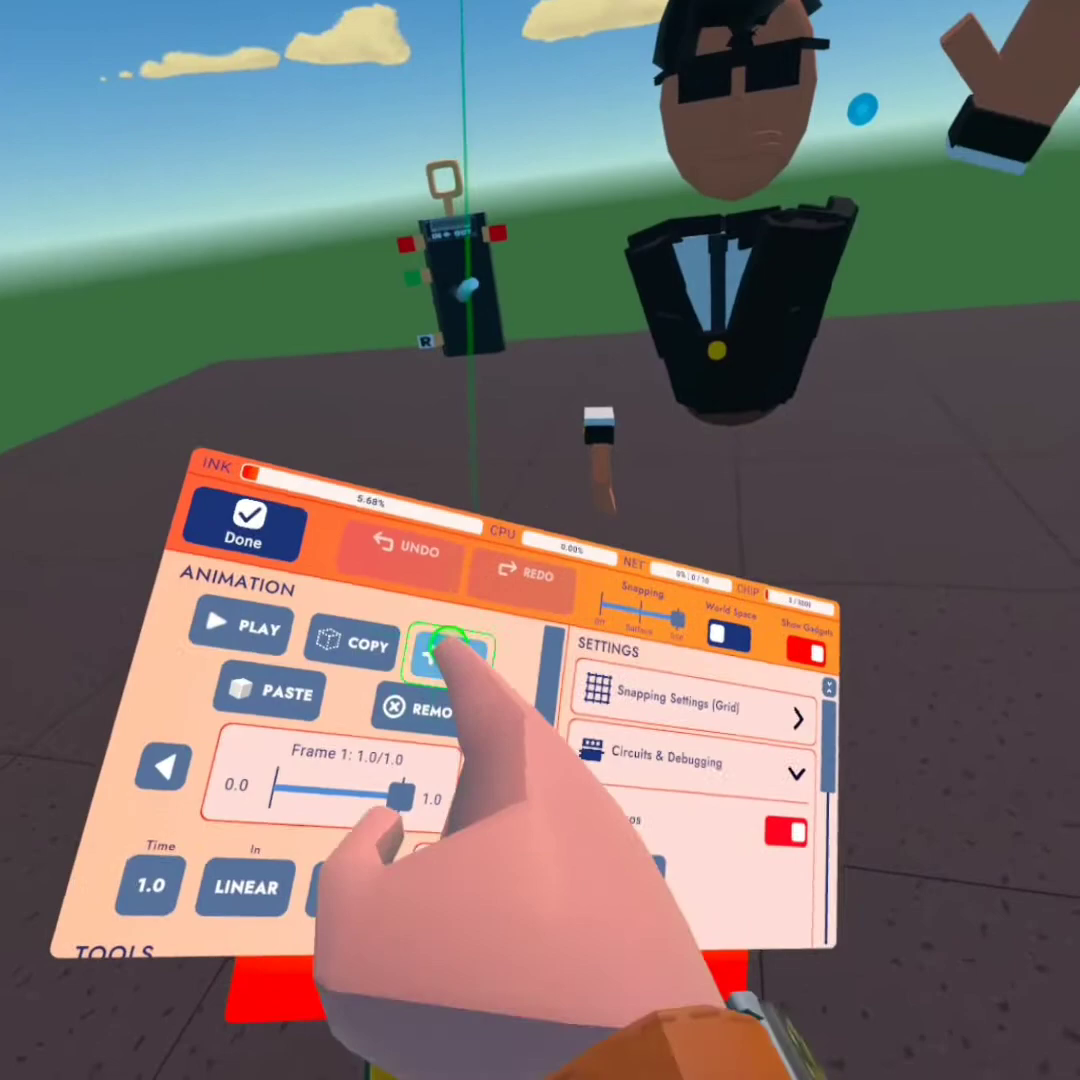
Step: Add further keyframes up to 5.0, tilting the raised hand from side to side to form a wave
click(447, 652)
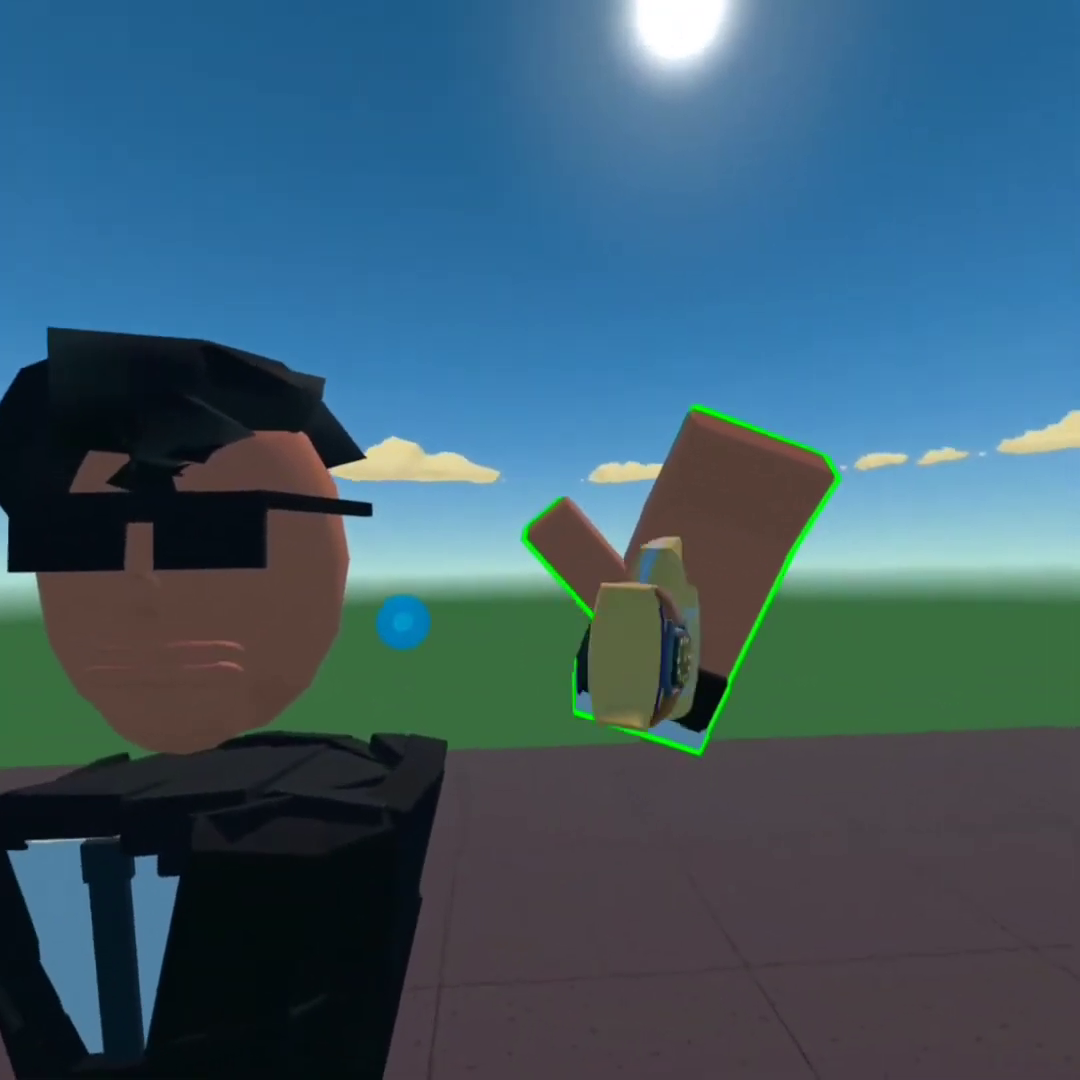
drag(403, 622, 572, 470)
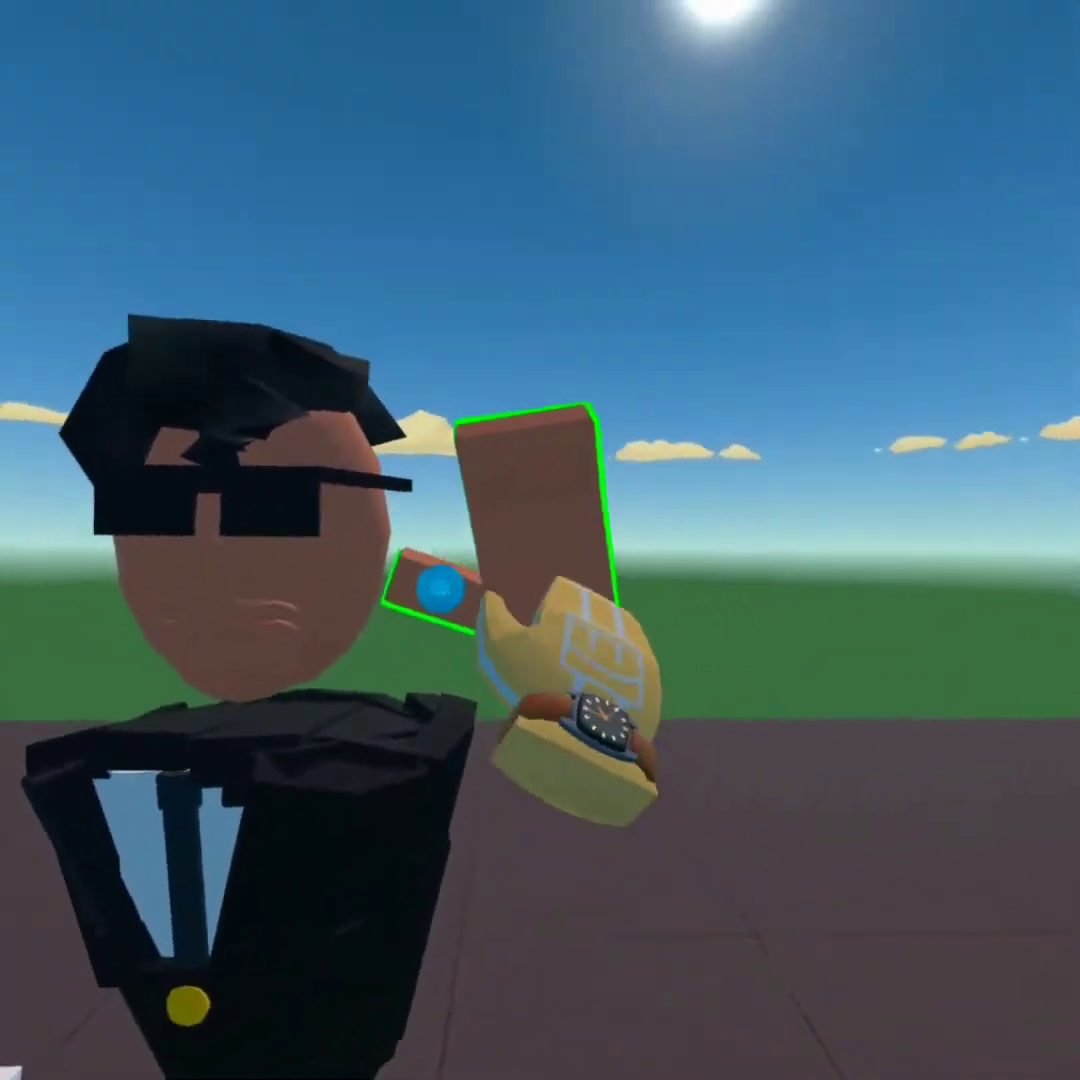
drag(550, 630, 560, 600)
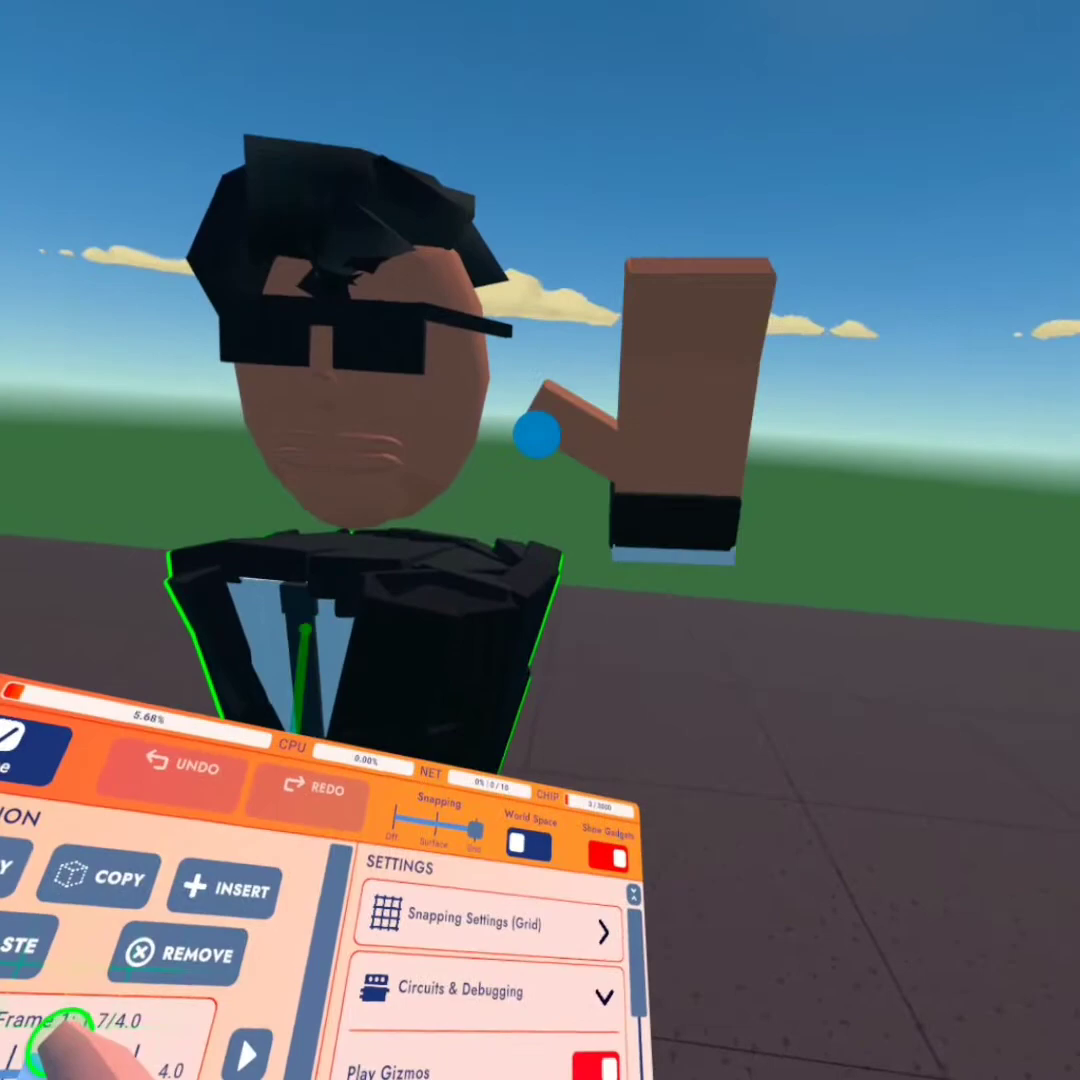
drag(70, 1035, 32, 1027)
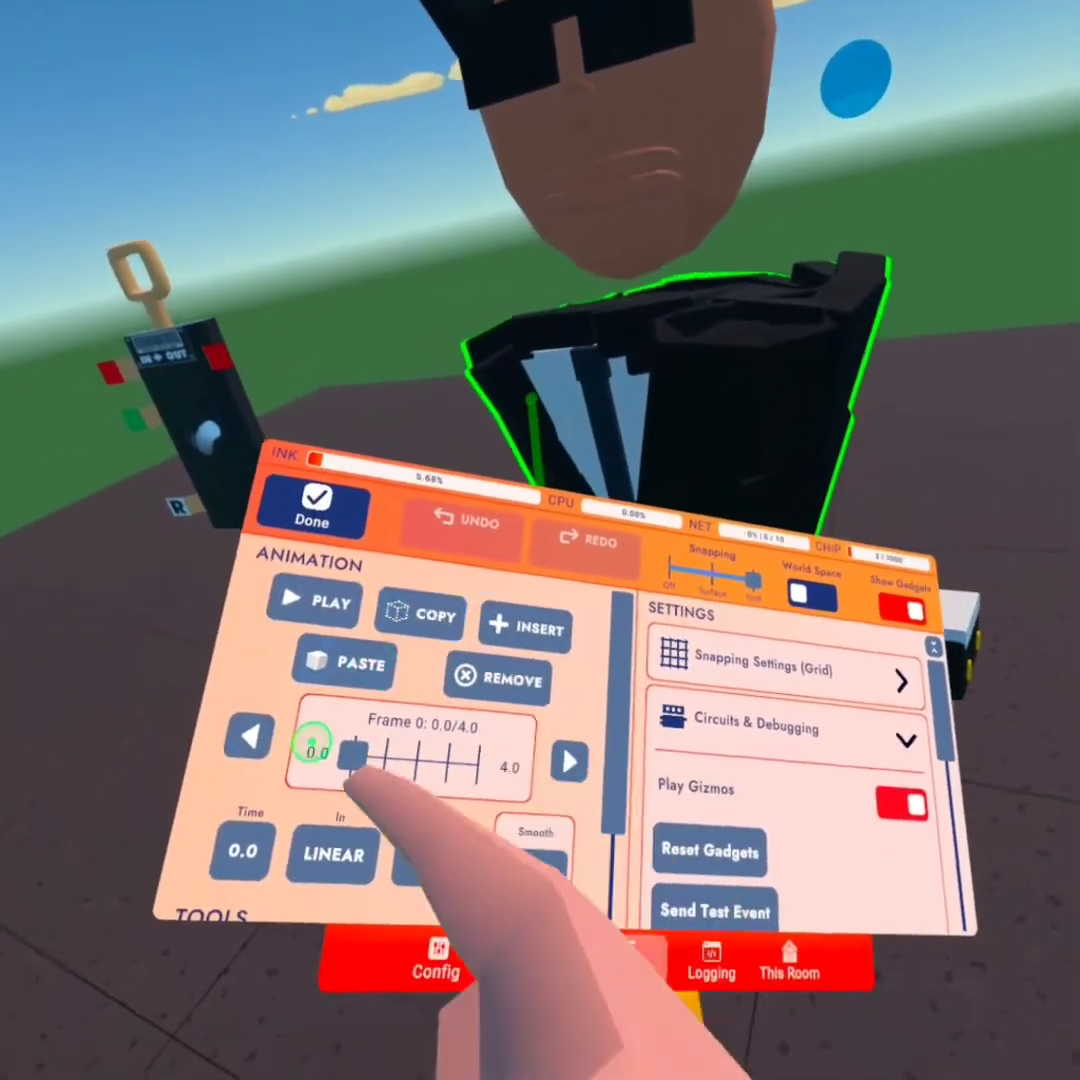
drag(350, 795, 485, 800)
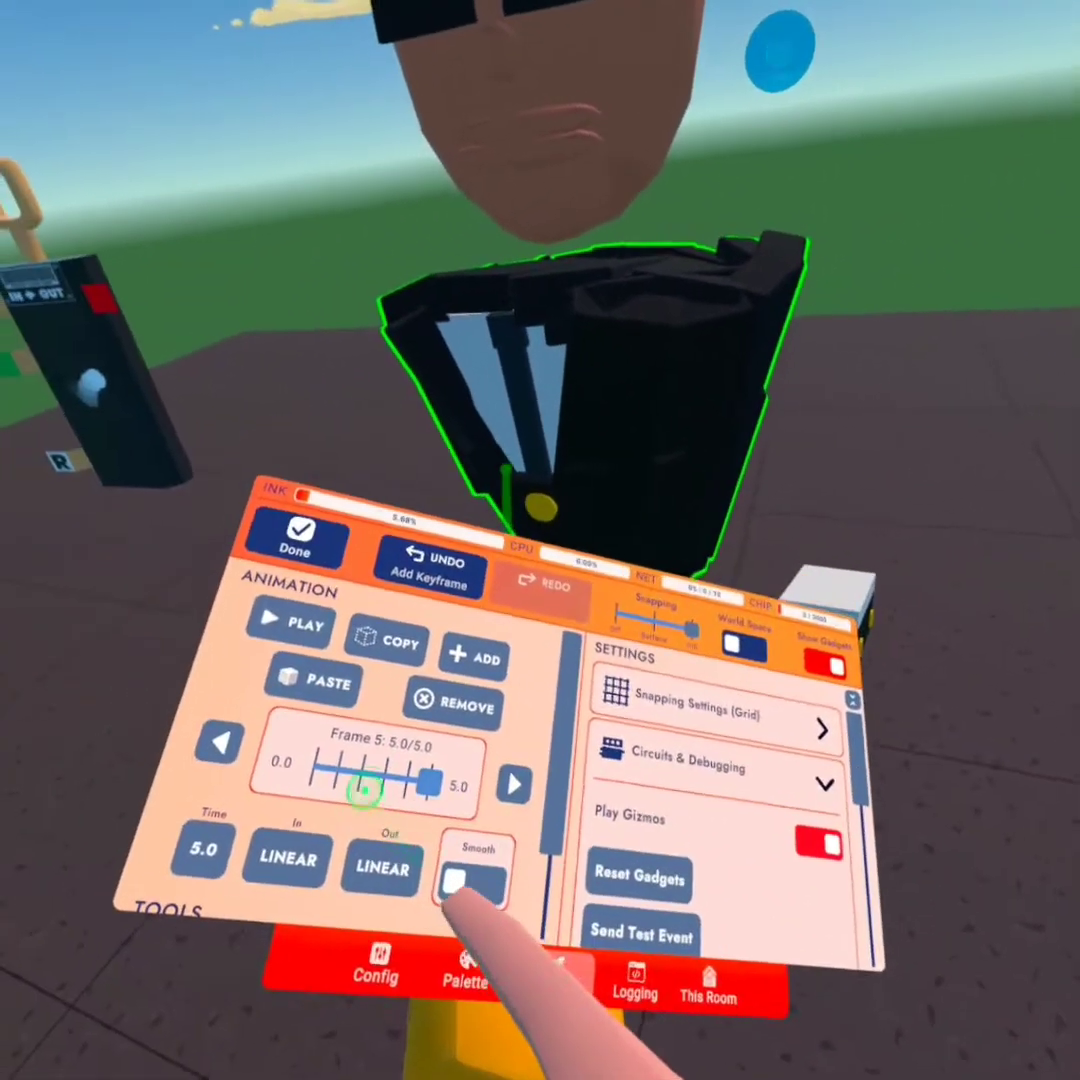
Step: Play the waving animation, switch on Smooth, and stop the playback
click(295, 623)
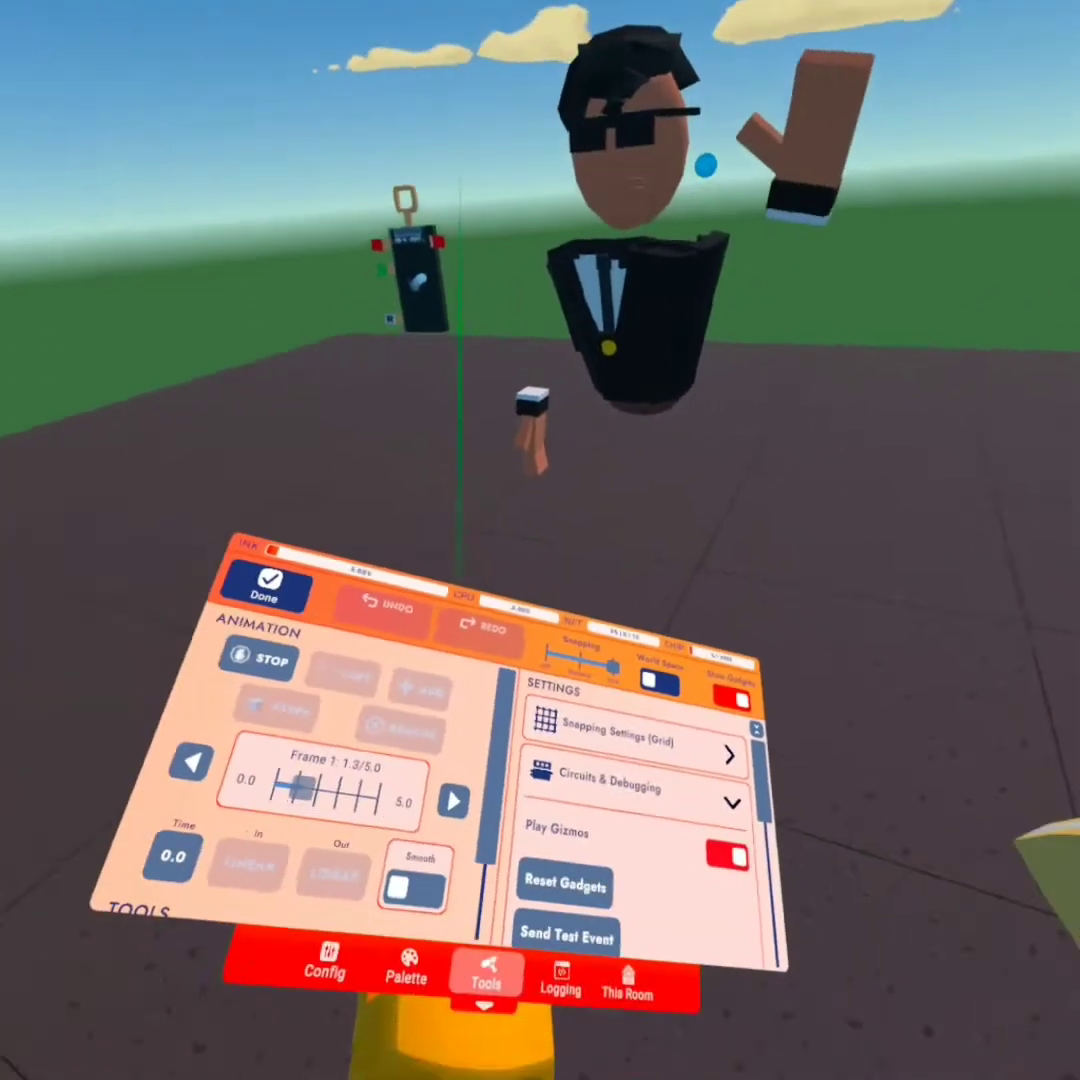
click(413, 888)
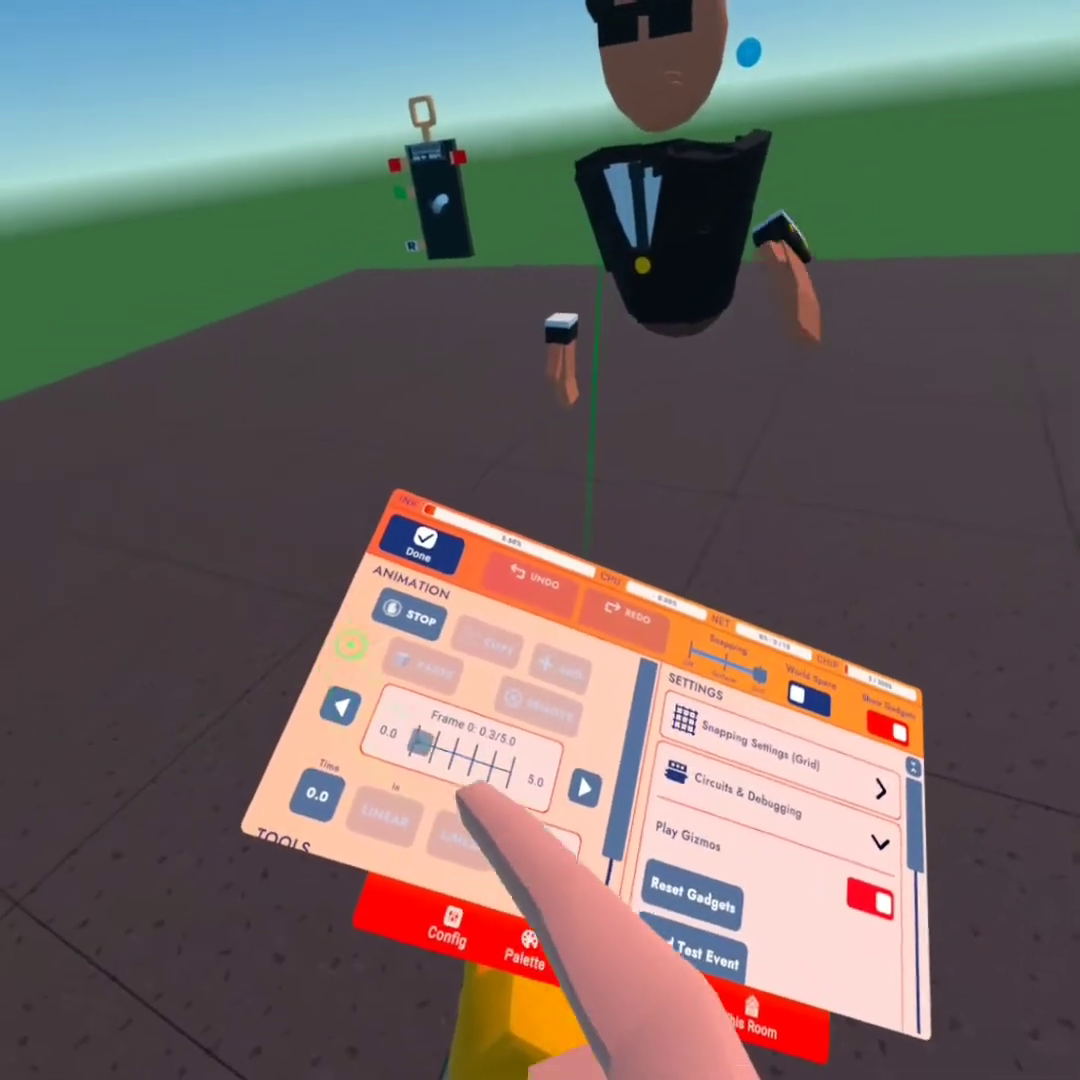
click(409, 619)
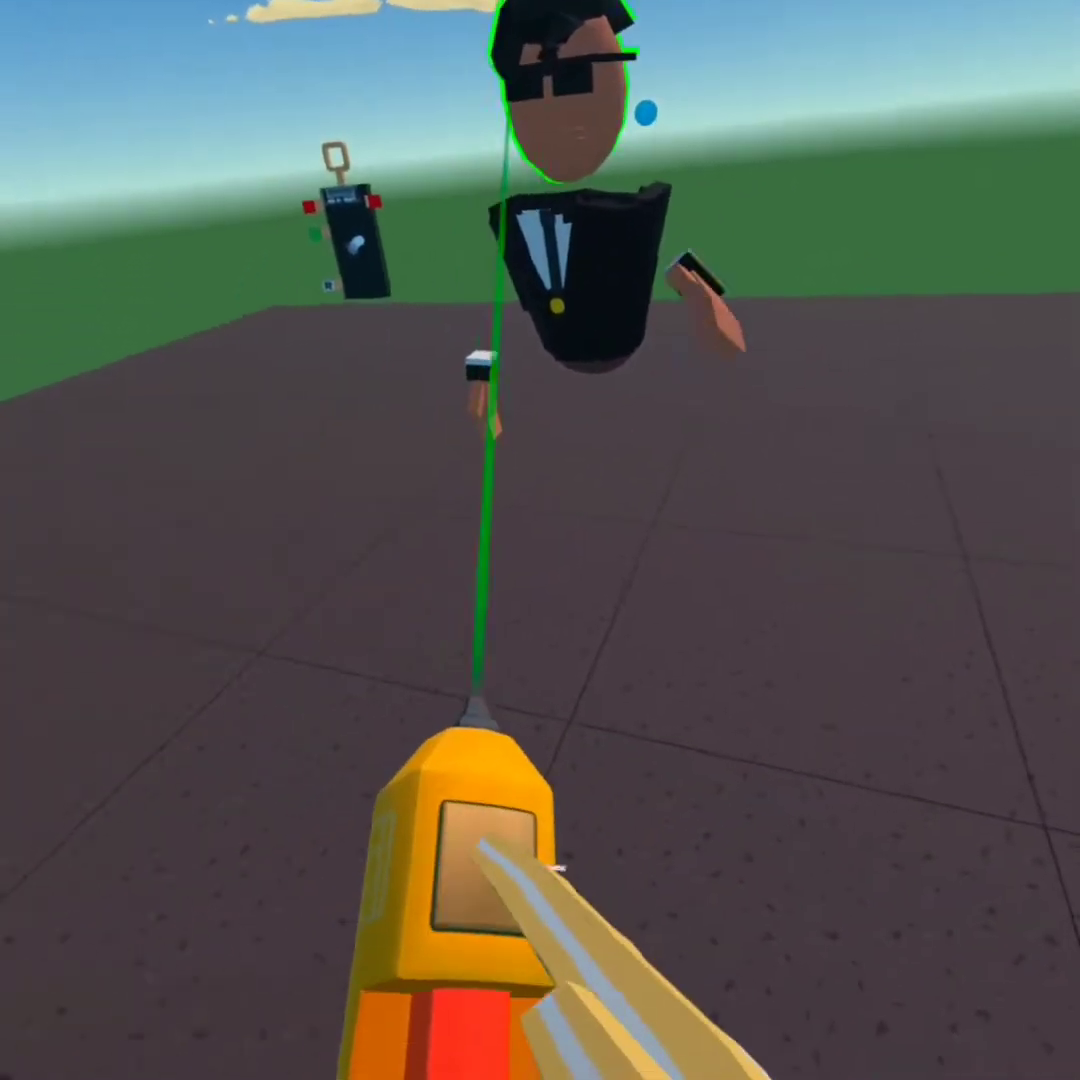
click(484, 853)
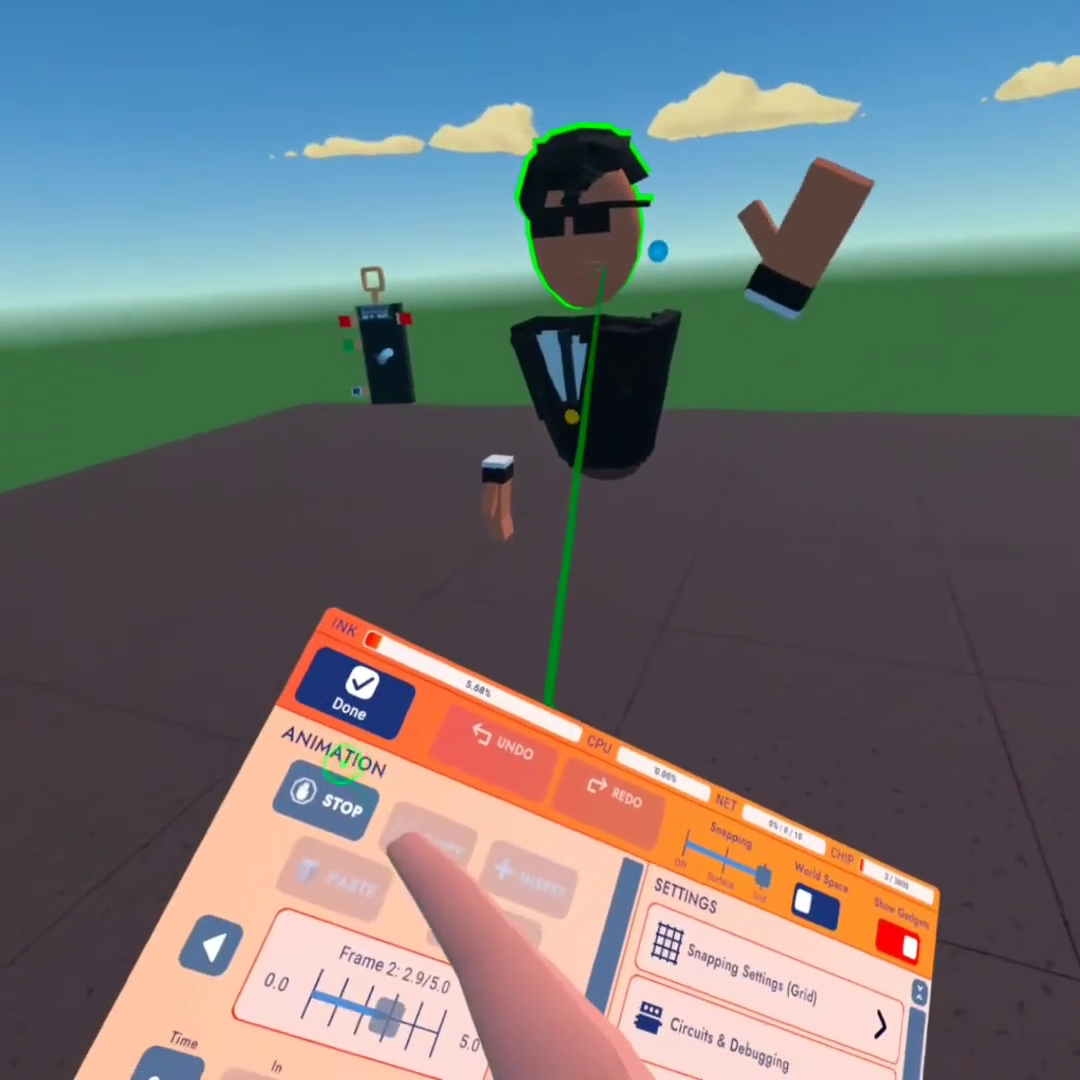
click(335, 785)
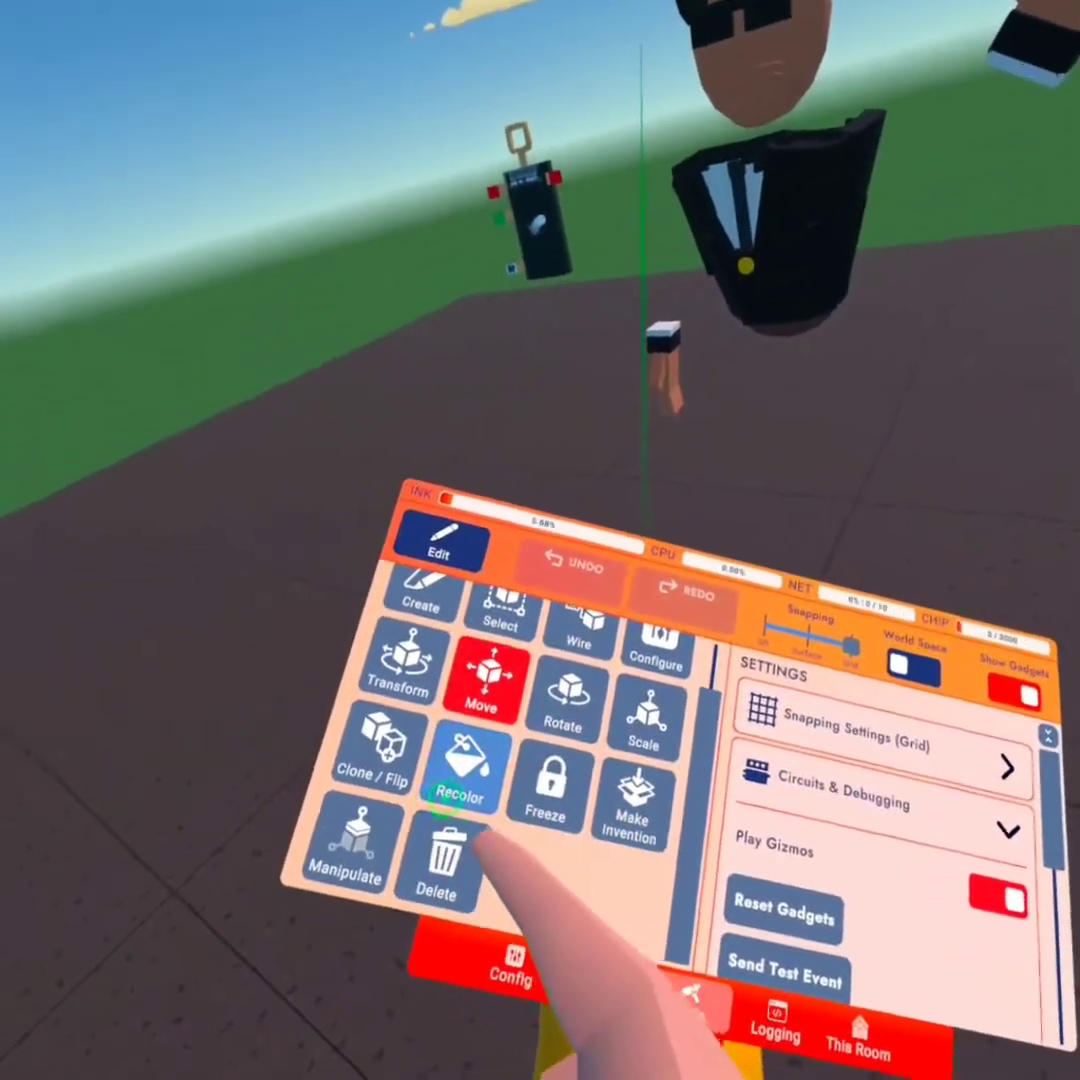
Step: Configure the animation gizmo with the Loop playback mode and a speed percentage of 150
click(398, 571)
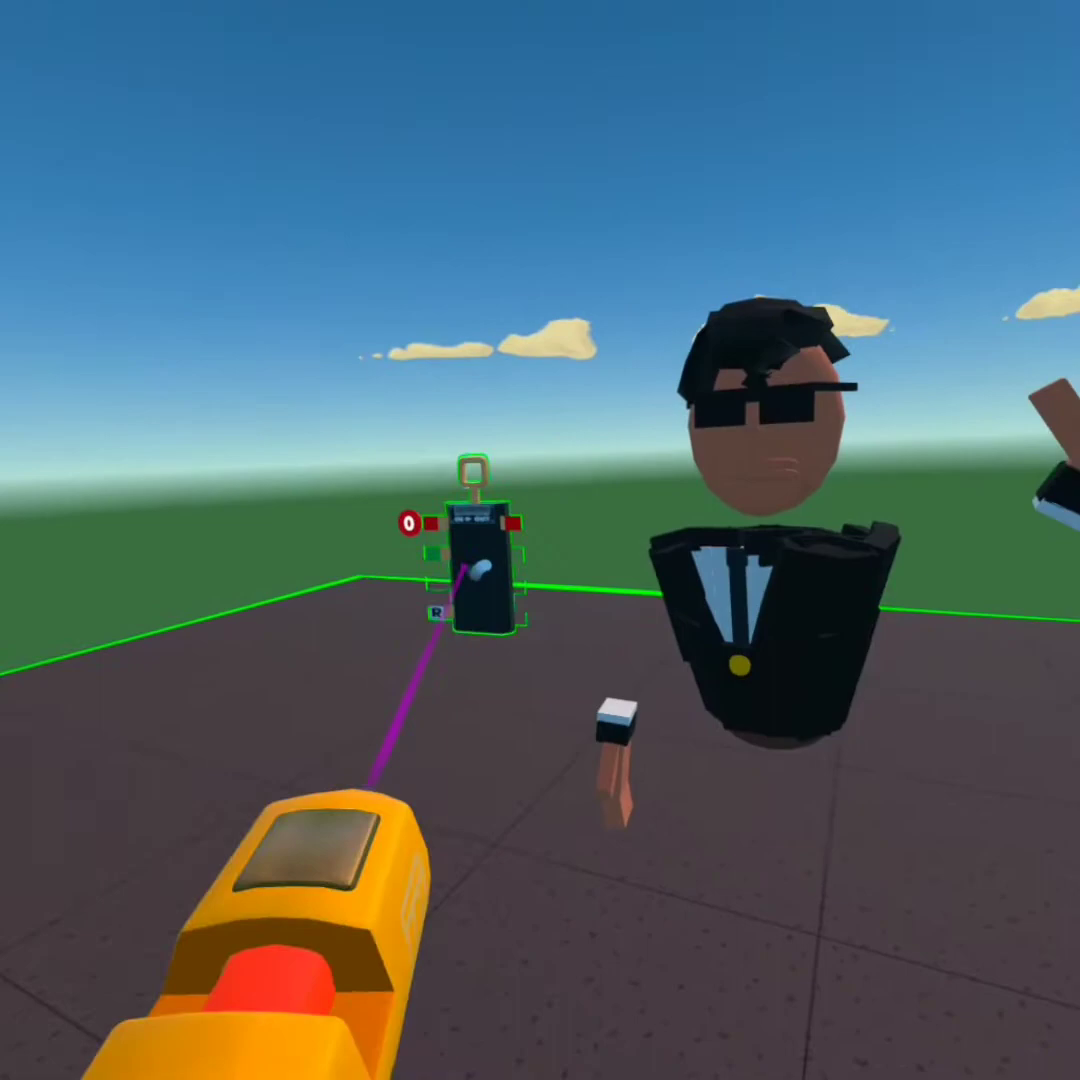
click(484, 562)
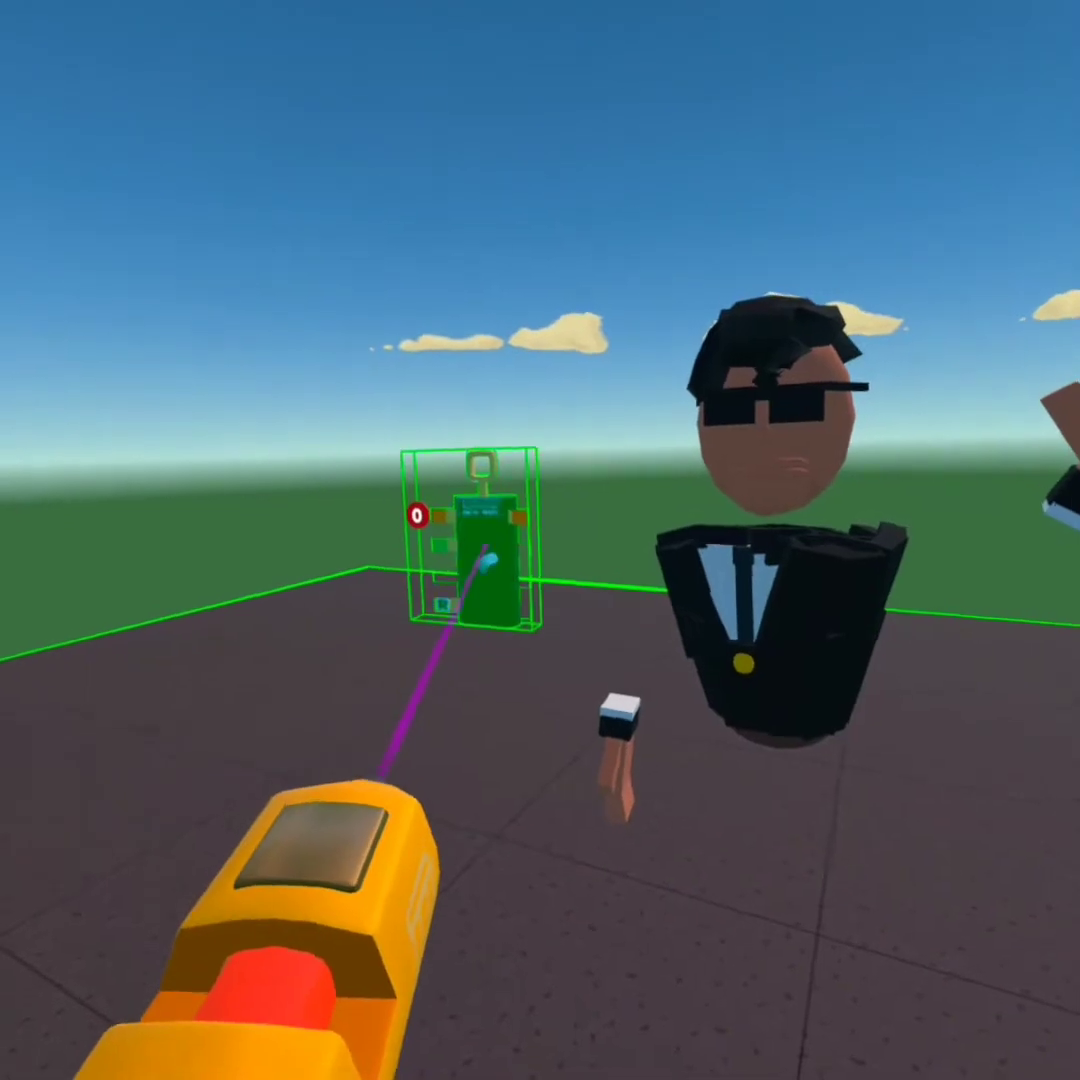
click(570, 370)
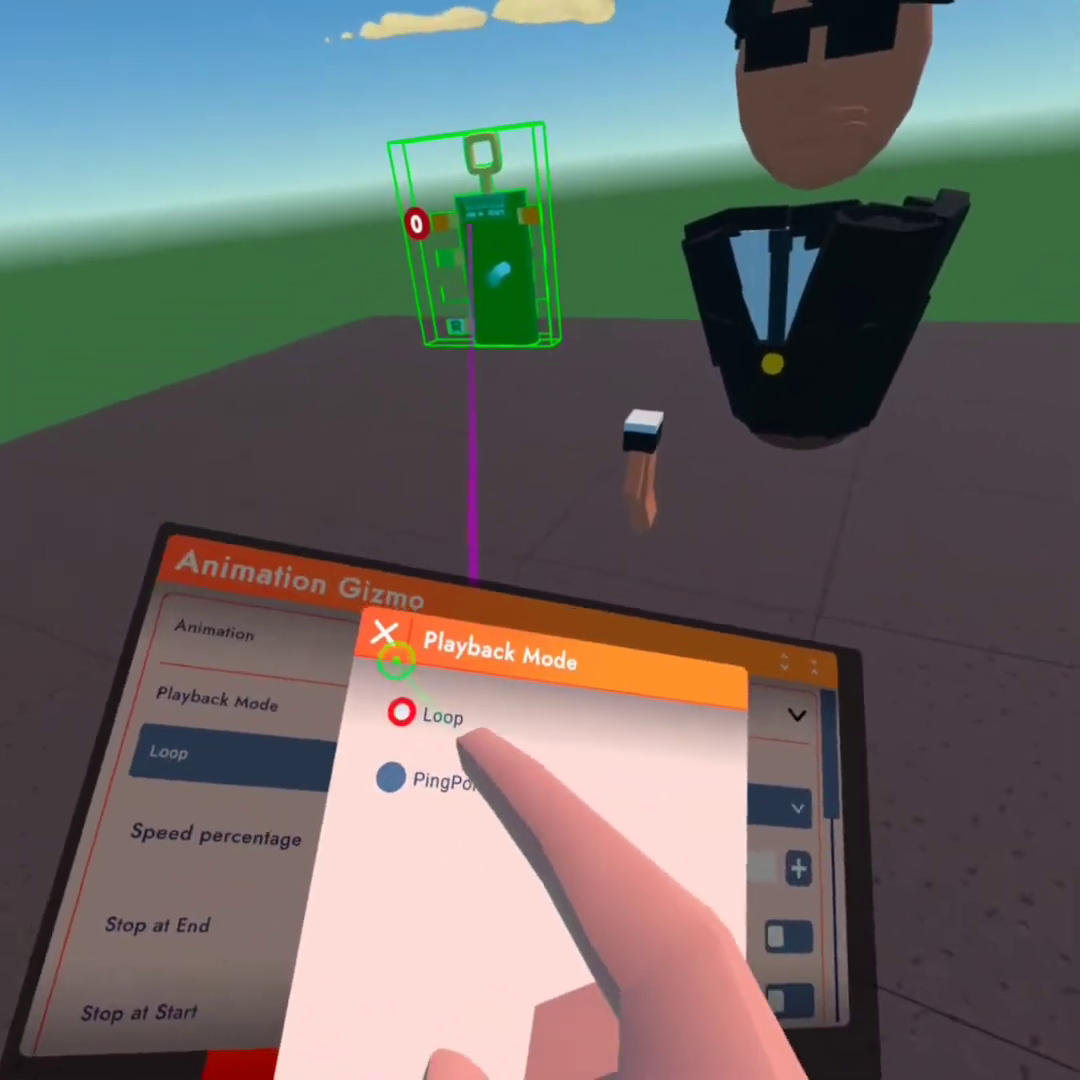
click(345, 657)
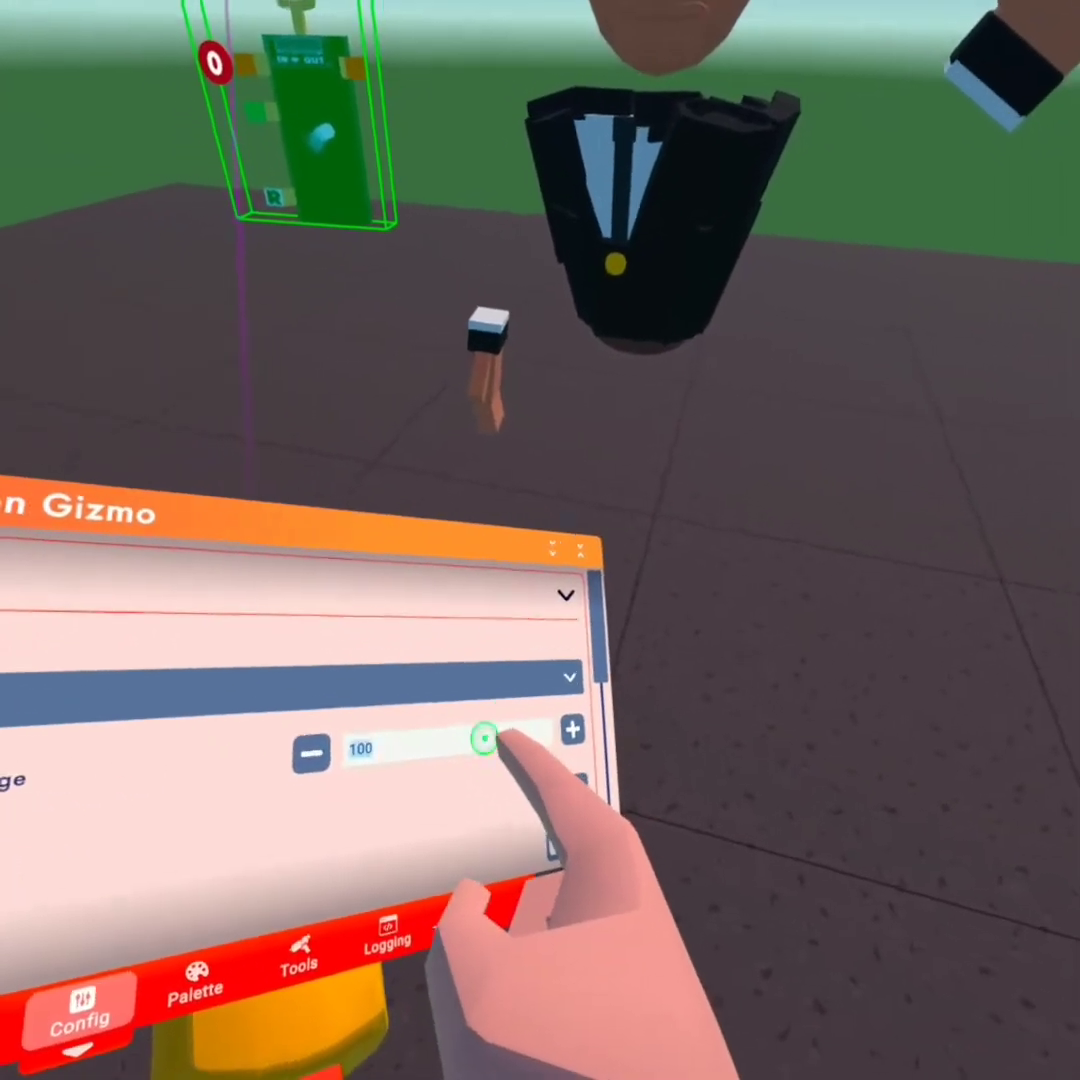
click(489, 742)
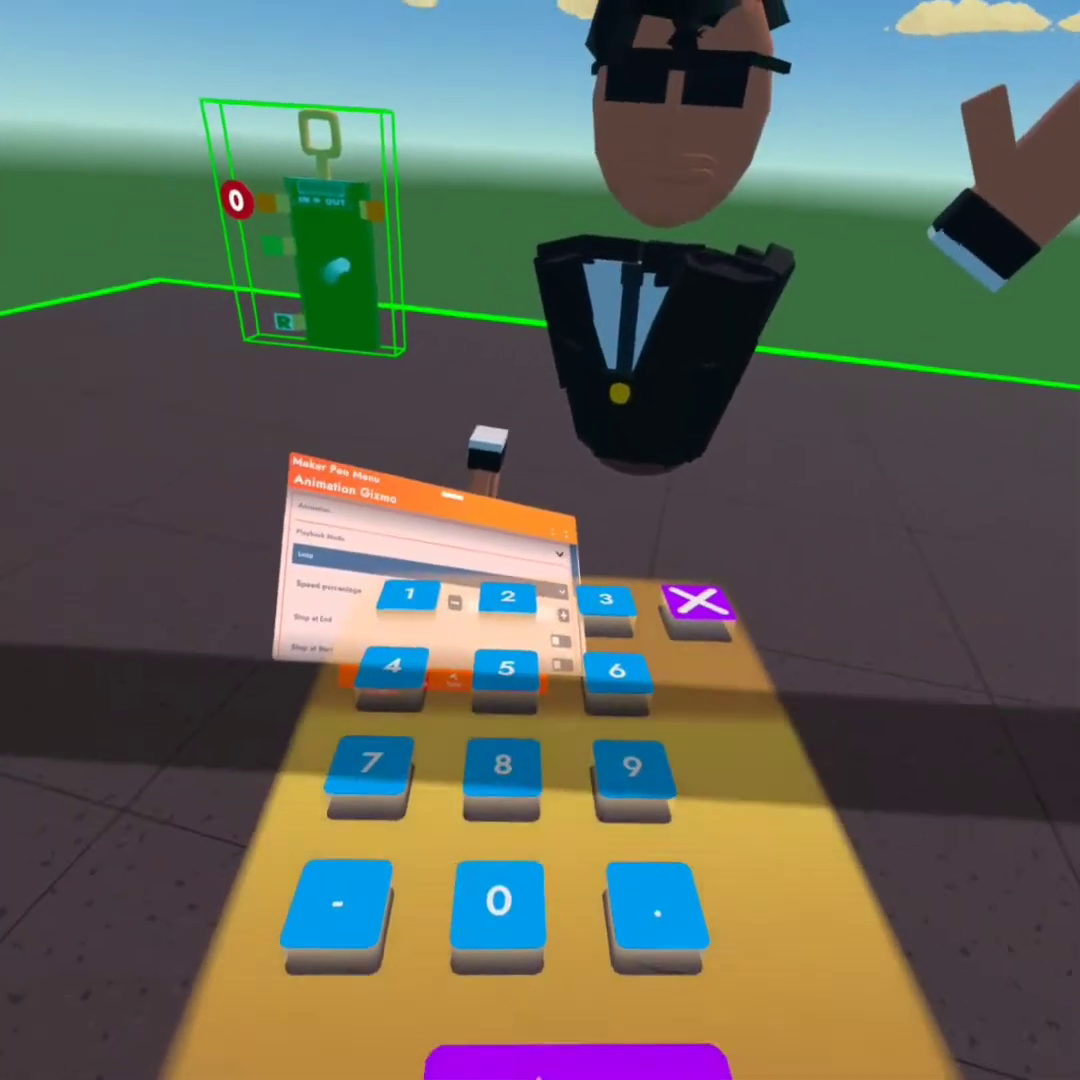
text(150)
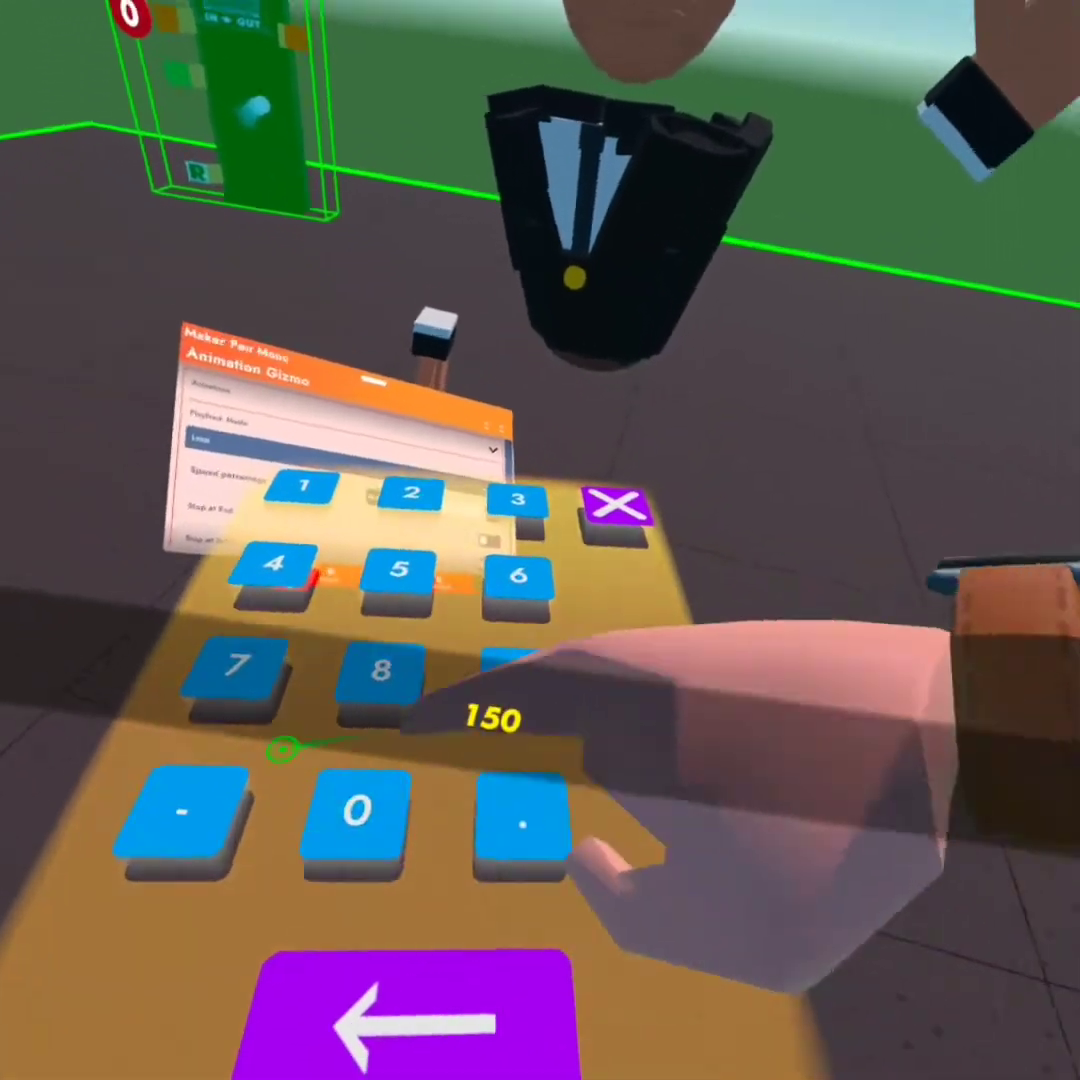
click(616, 505)
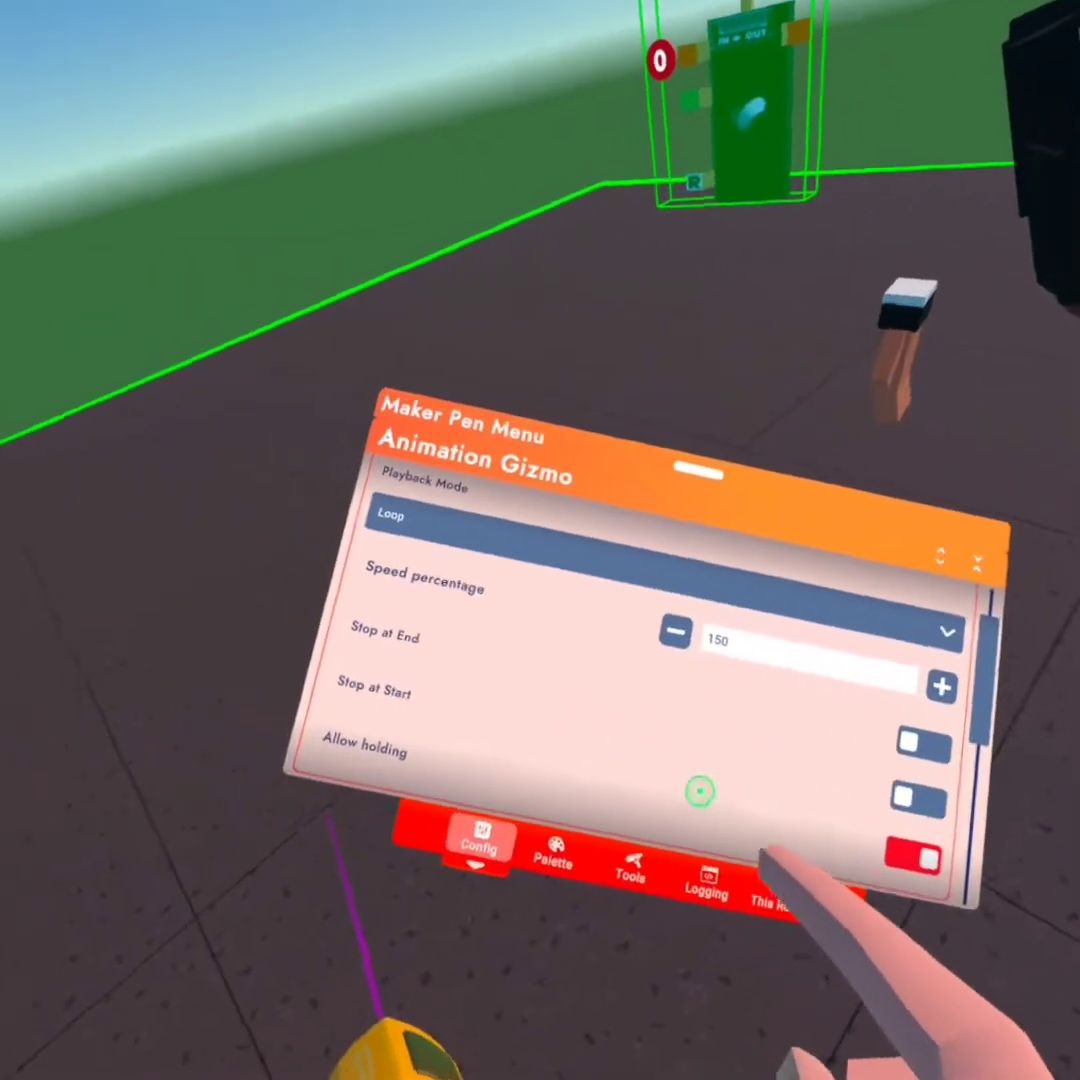
Step: Turn off Allow holding in the animation gizmo's settings and go through its remaining options
drag(699, 791, 441, 665)
click(544, 690)
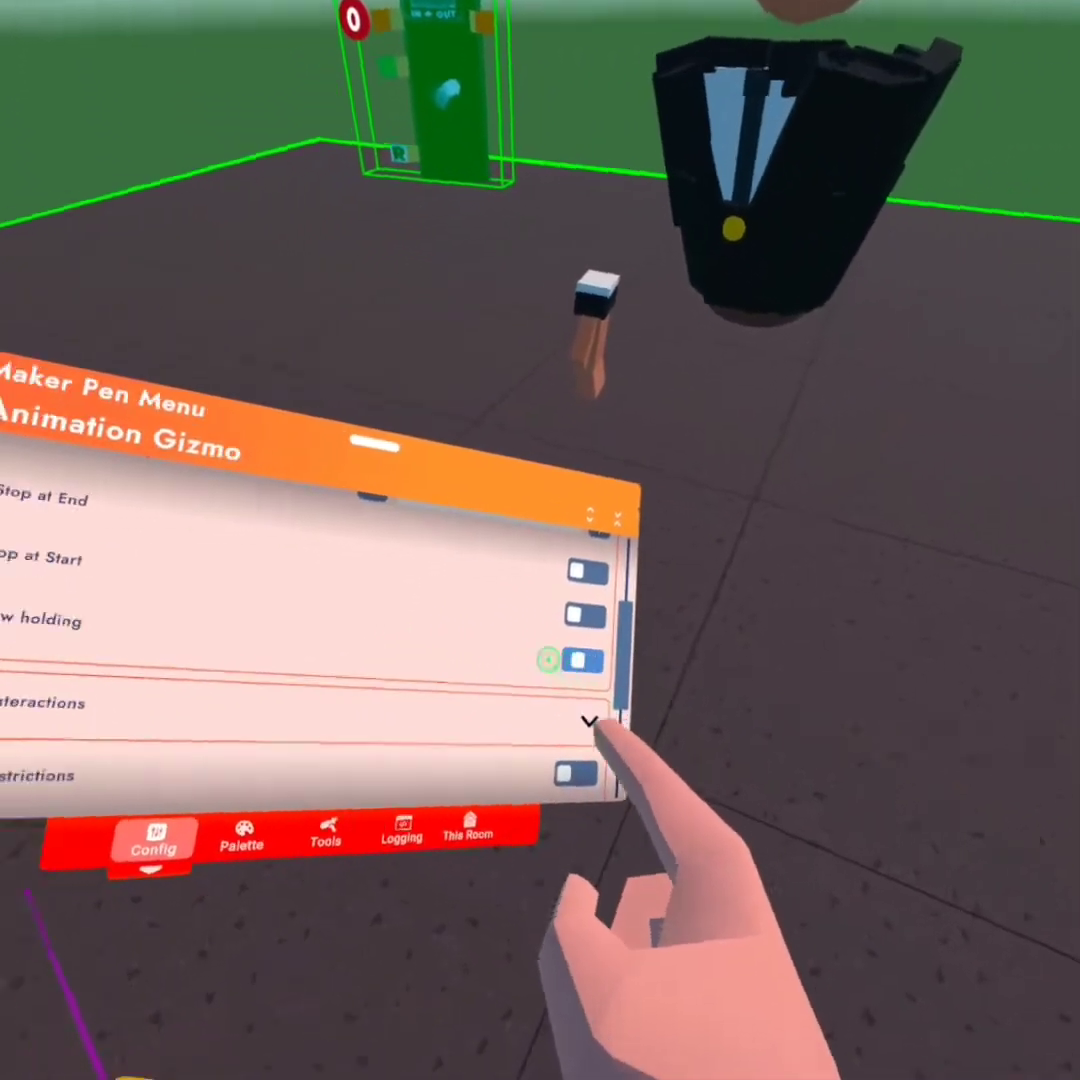
drag(769, 566, 654, 586)
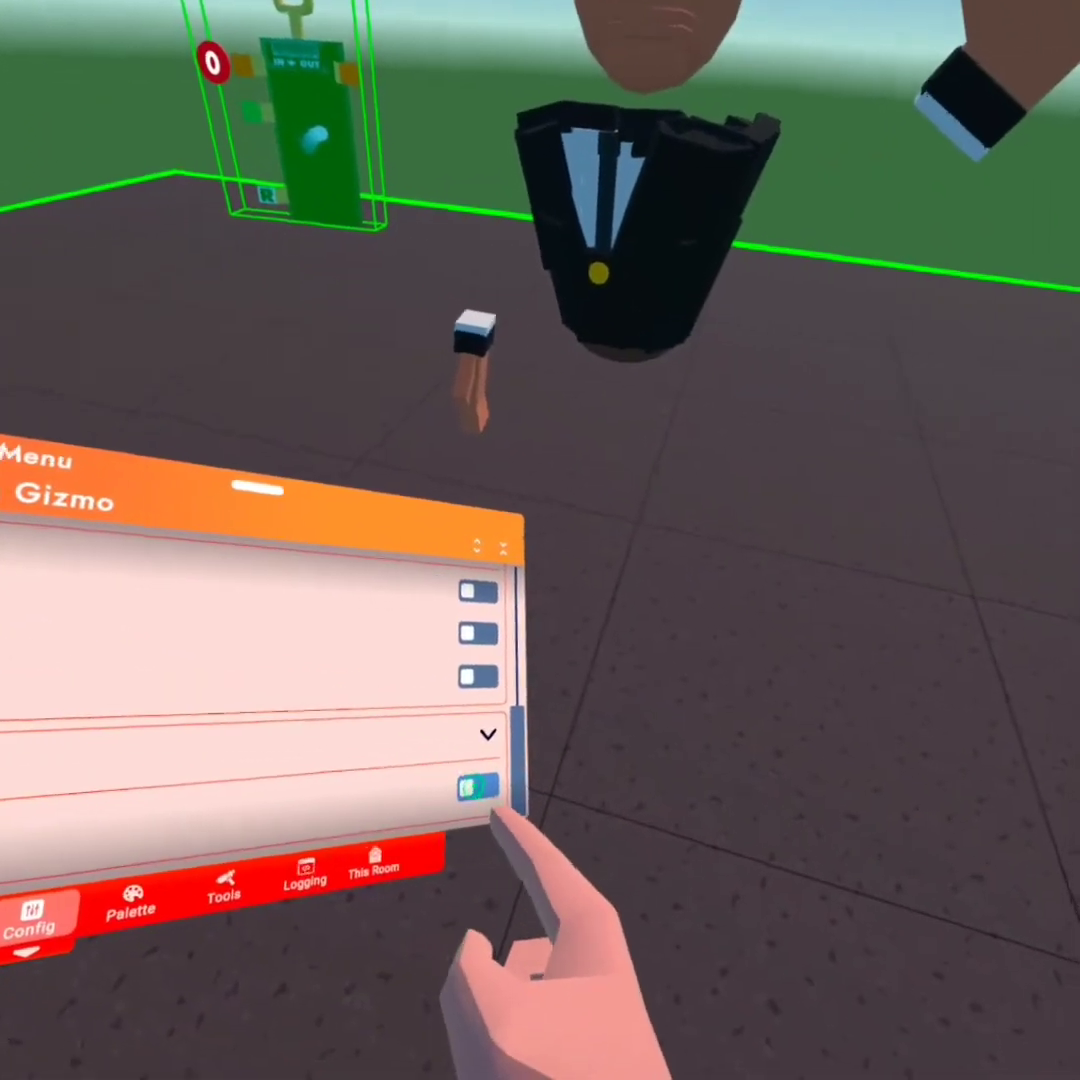
click(473, 795)
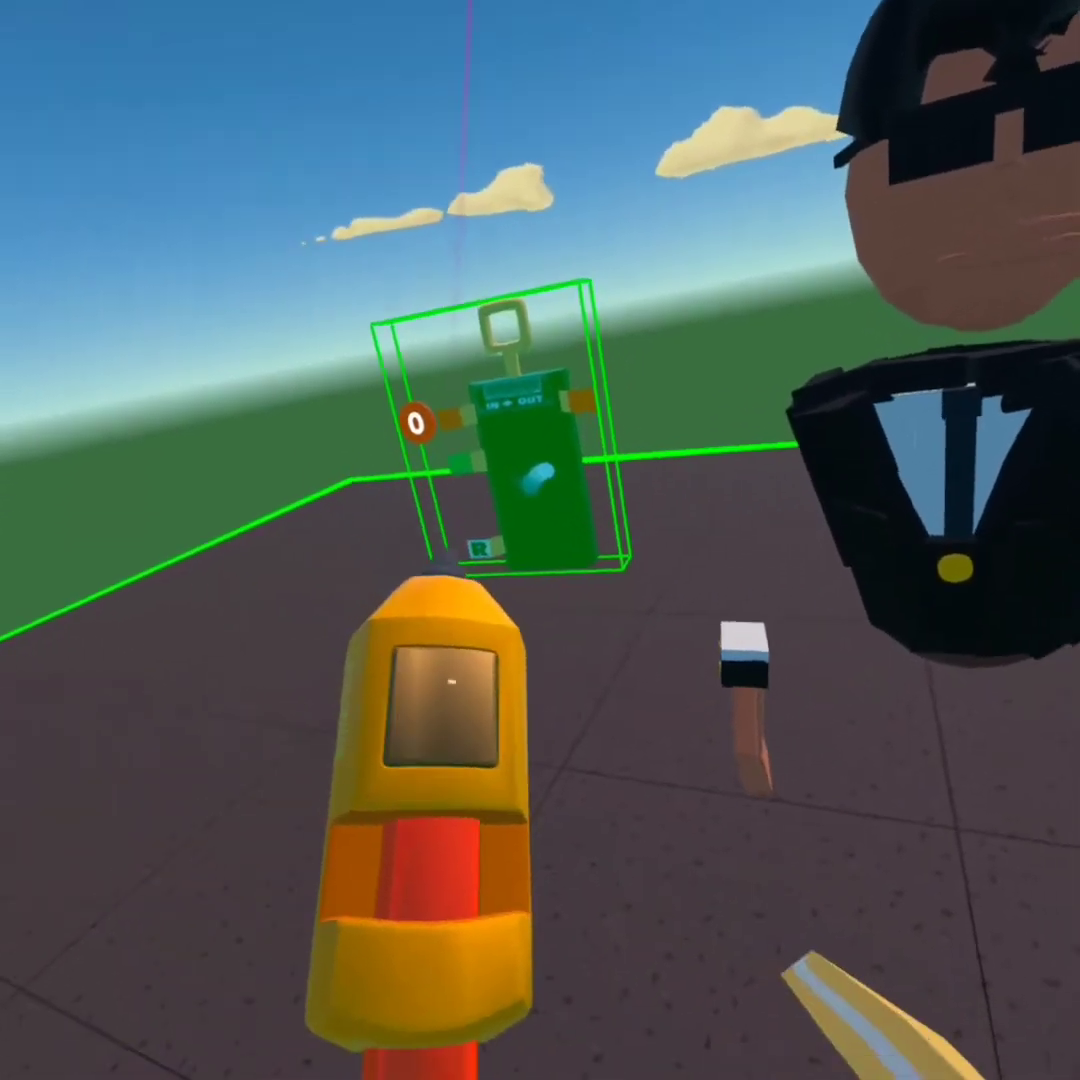
Step: Set the value of the animation gizmo's play input to 1
click(478, 649)
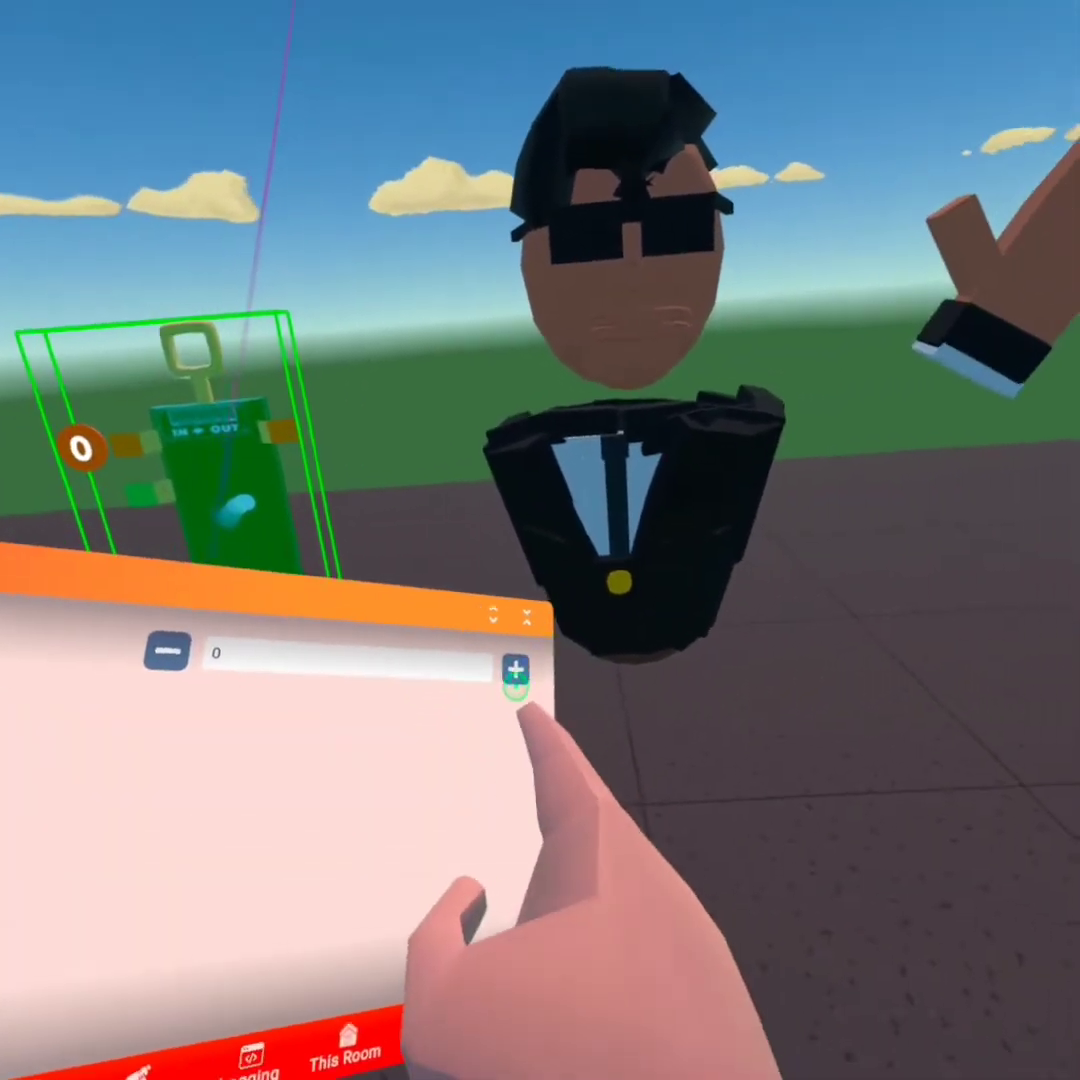
click(515, 670)
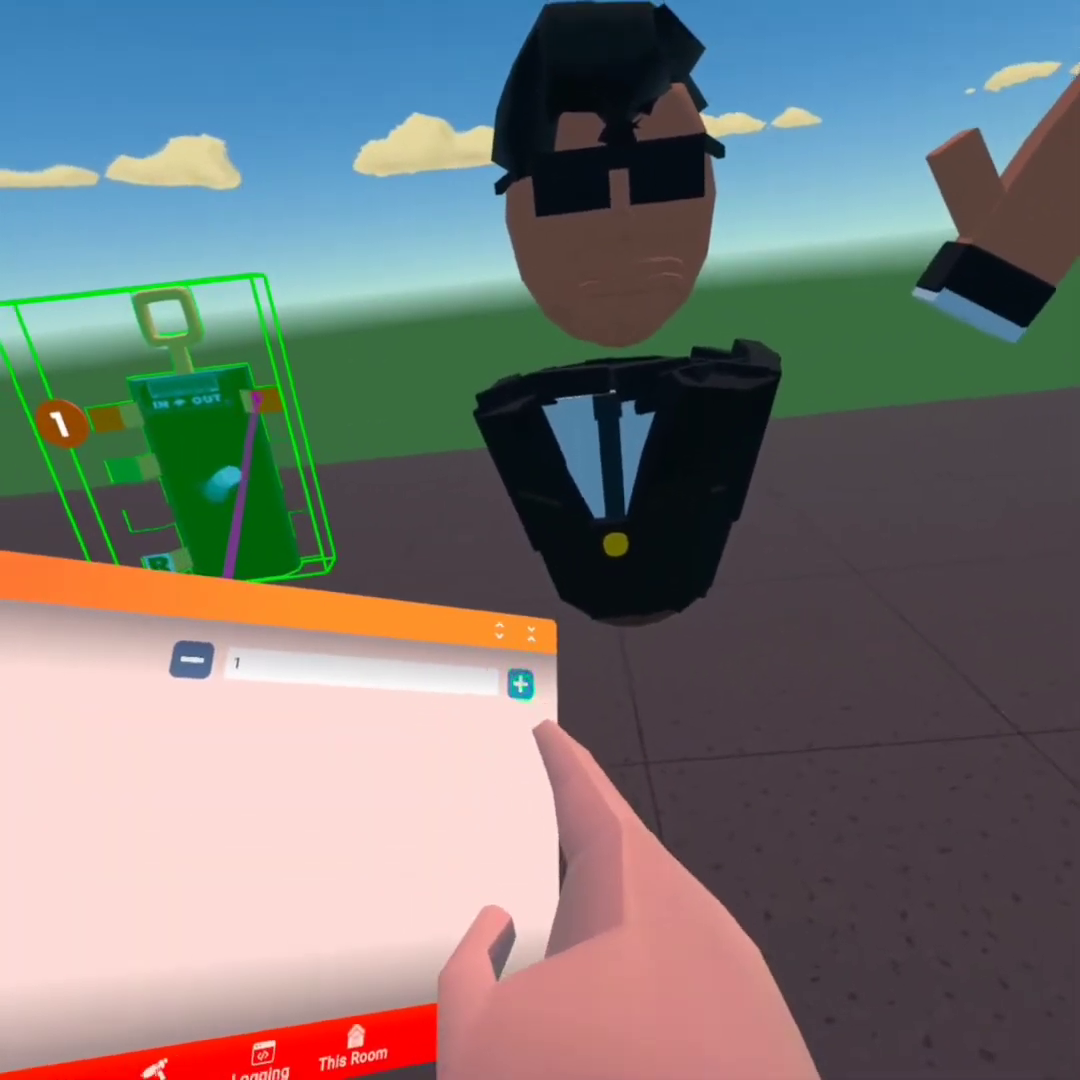